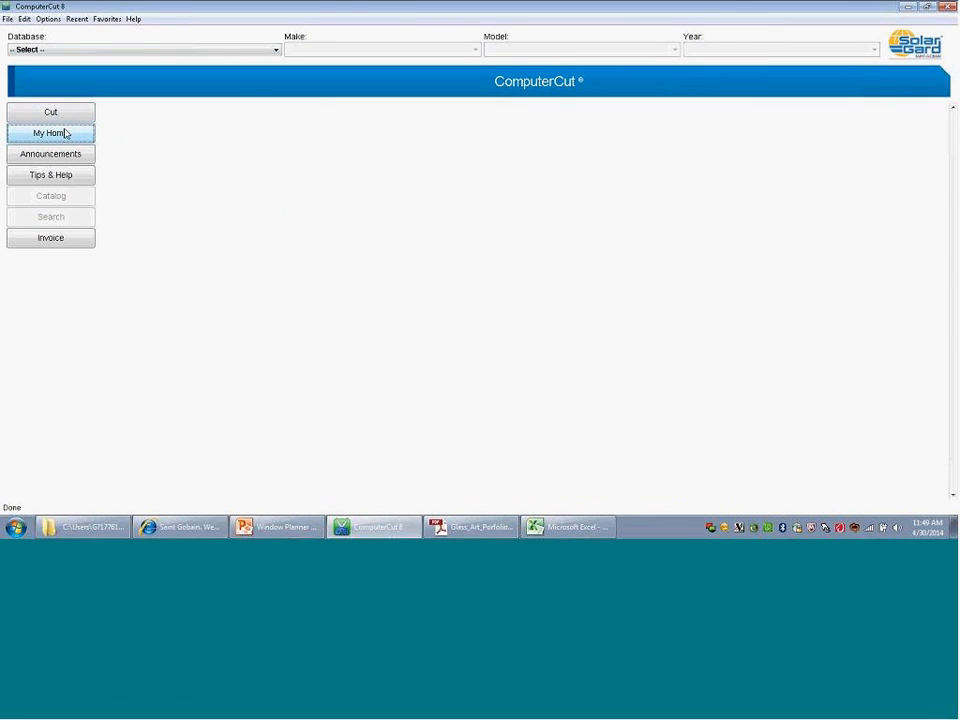
Step: Find the Window Planner Excel template on the ComputerCut member site's Technical Support page, and view the completed demo workbook in Excel
left_click(908, 7)
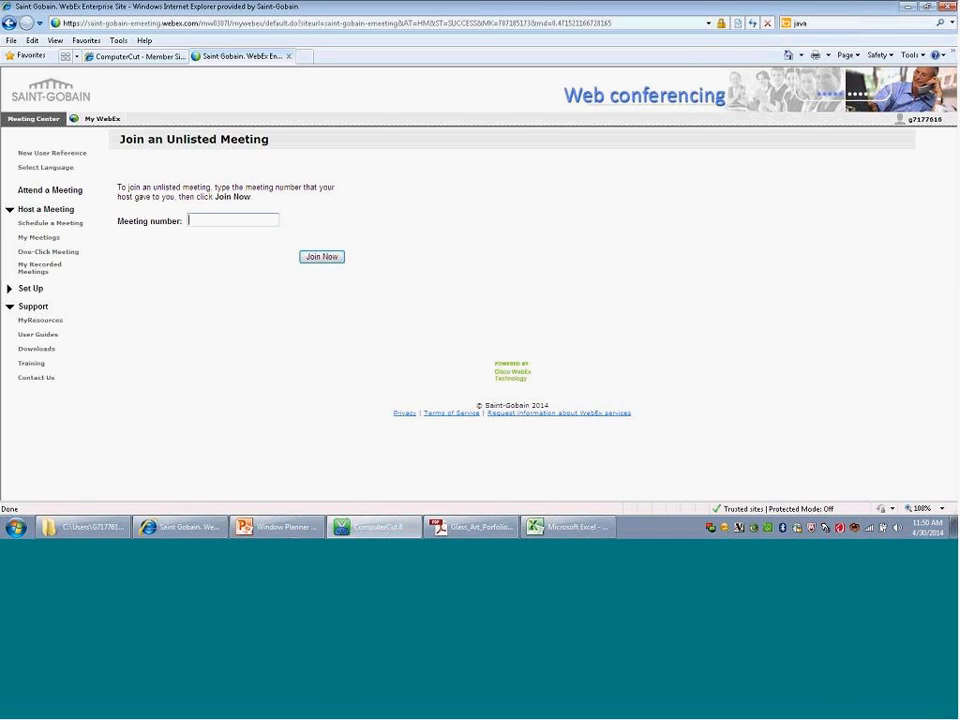
left_click(168, 59)
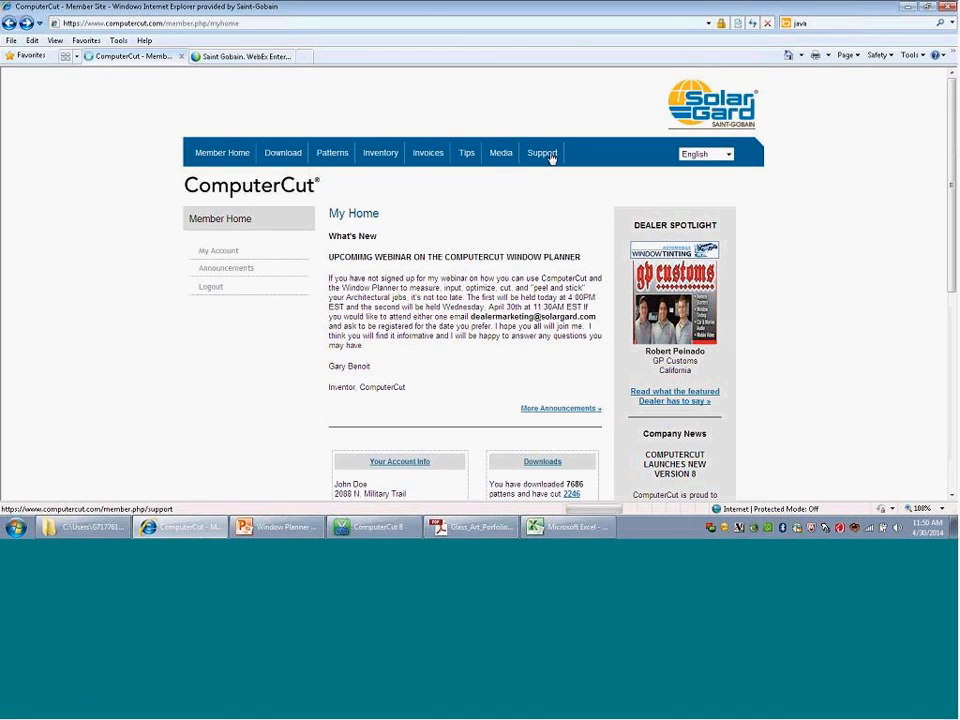
left_click(543, 153)
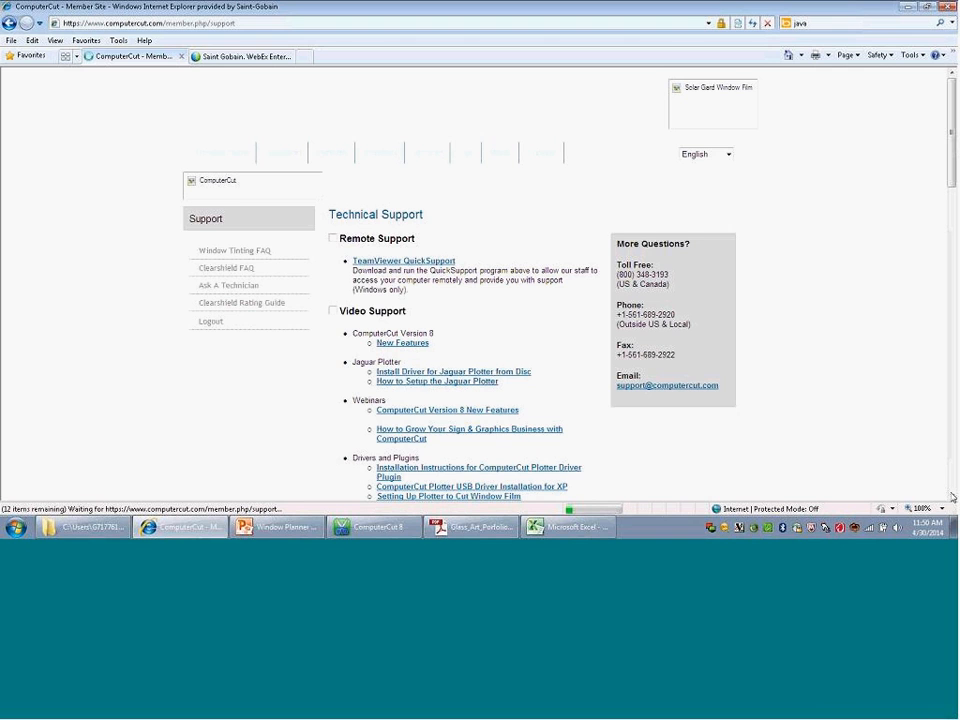
left_click(951, 495)
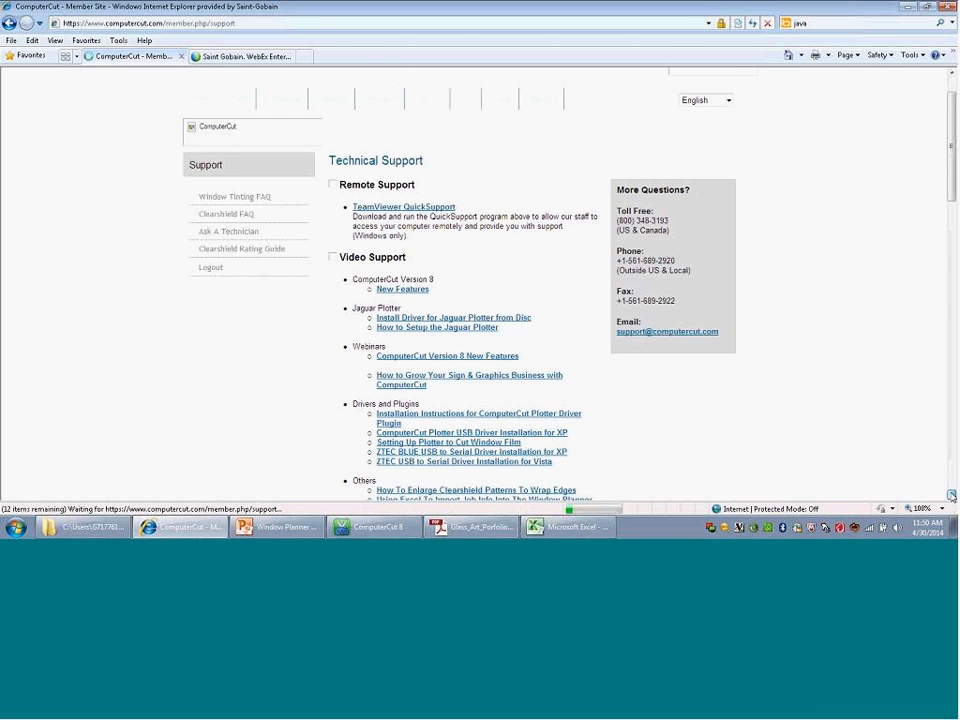
scroll(951, 495, "down", 4)
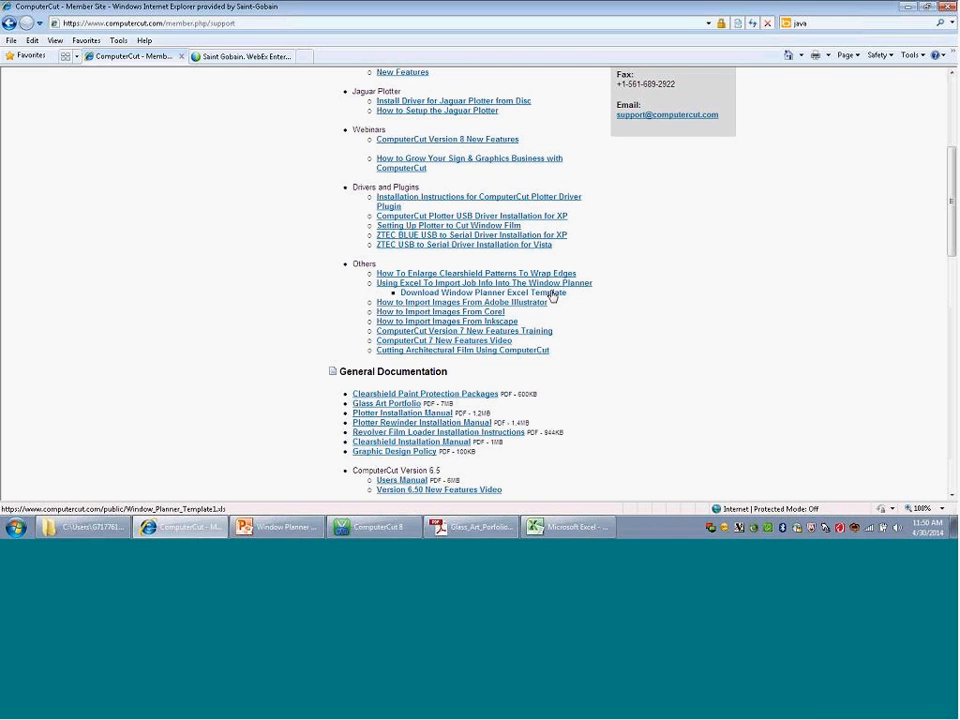
left_click(569, 527)
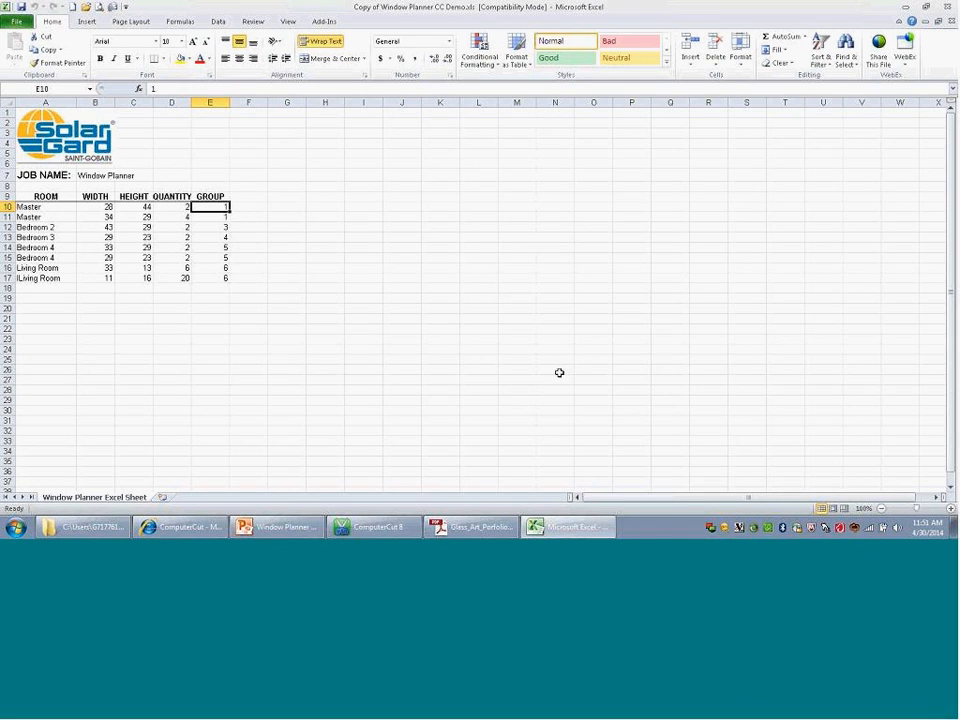
Step: Switch to ComputerCut 8, open its cut window and bring up the Window Planner/Work Orders form
mouse_move(373, 529)
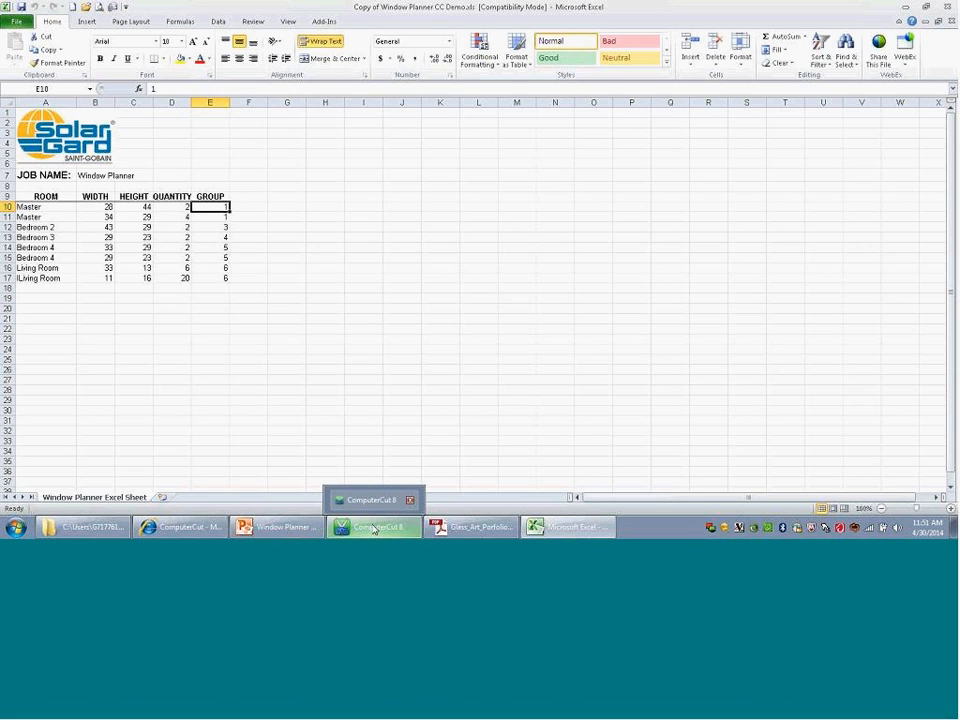
left_click(373, 528)
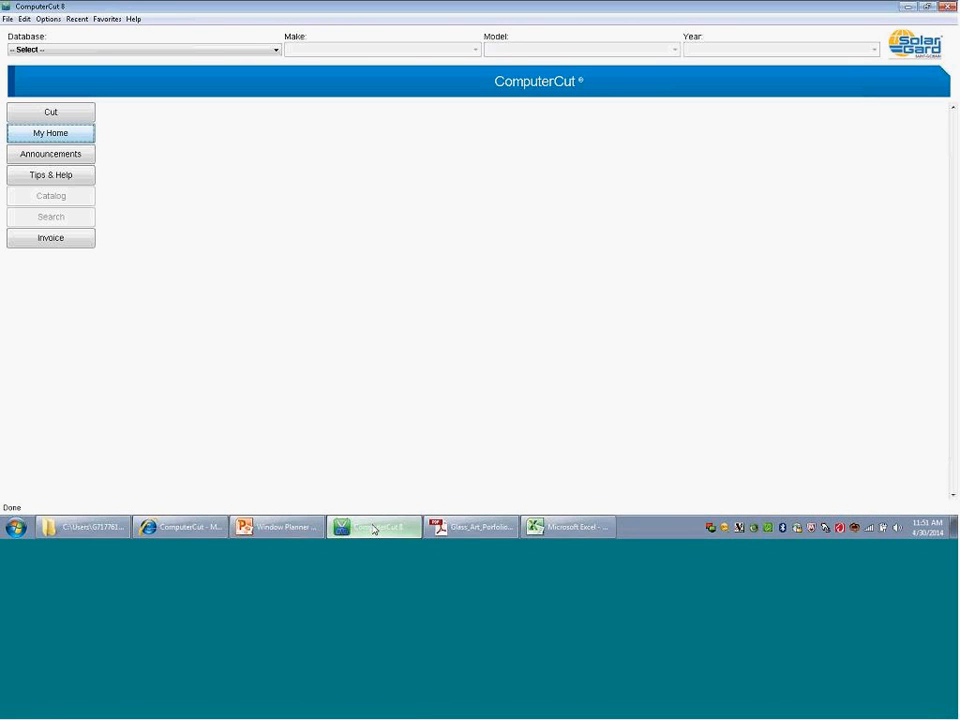
left_click(8, 19)
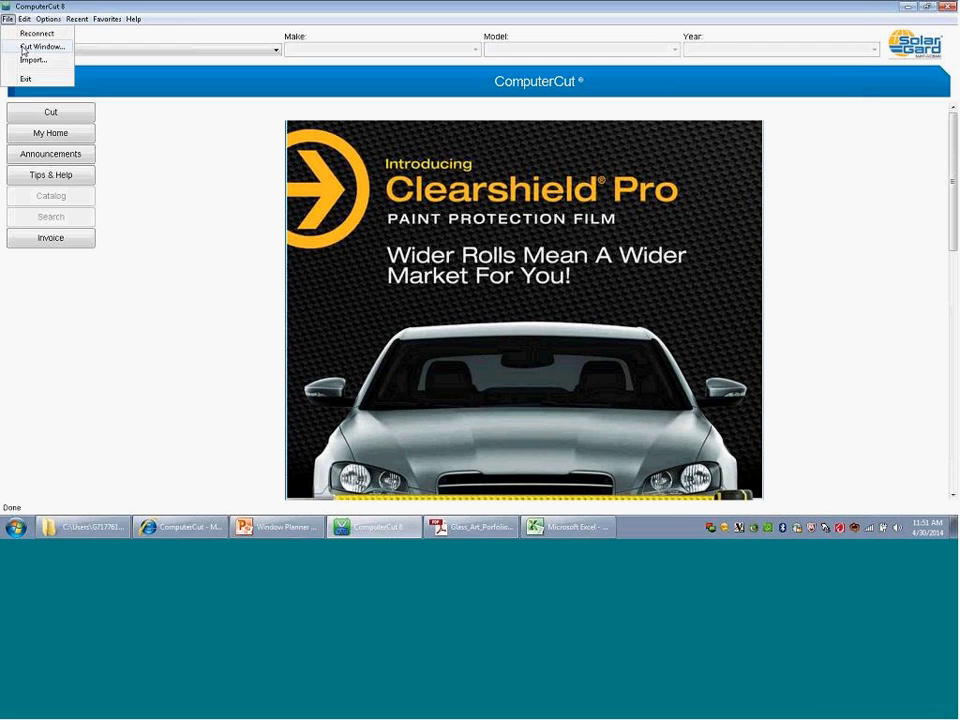
left_click(23, 49)
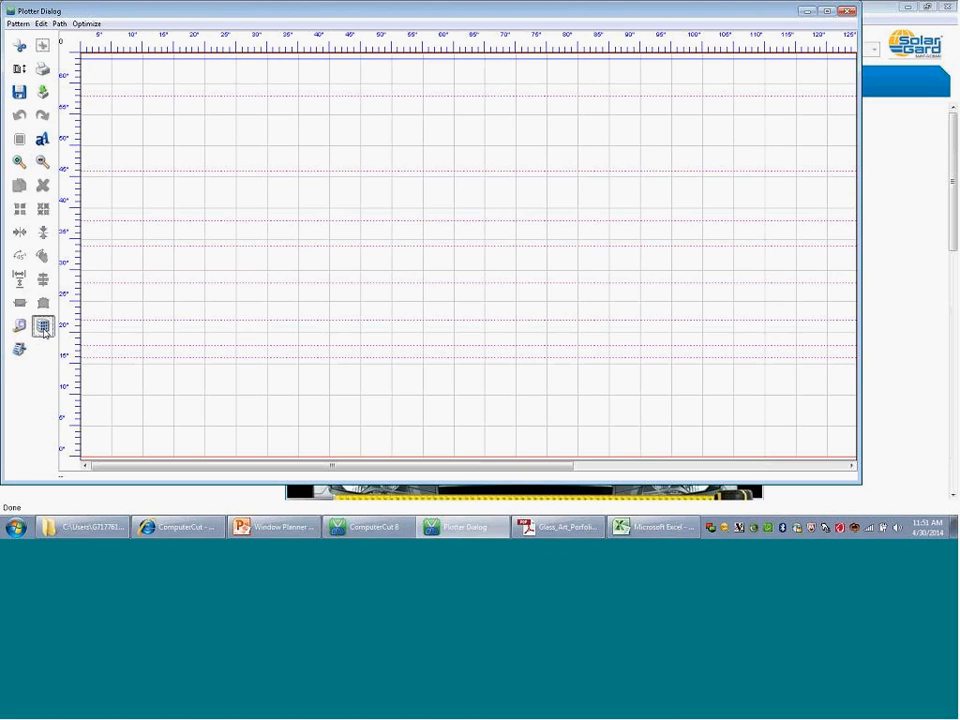
left_click(43, 327)
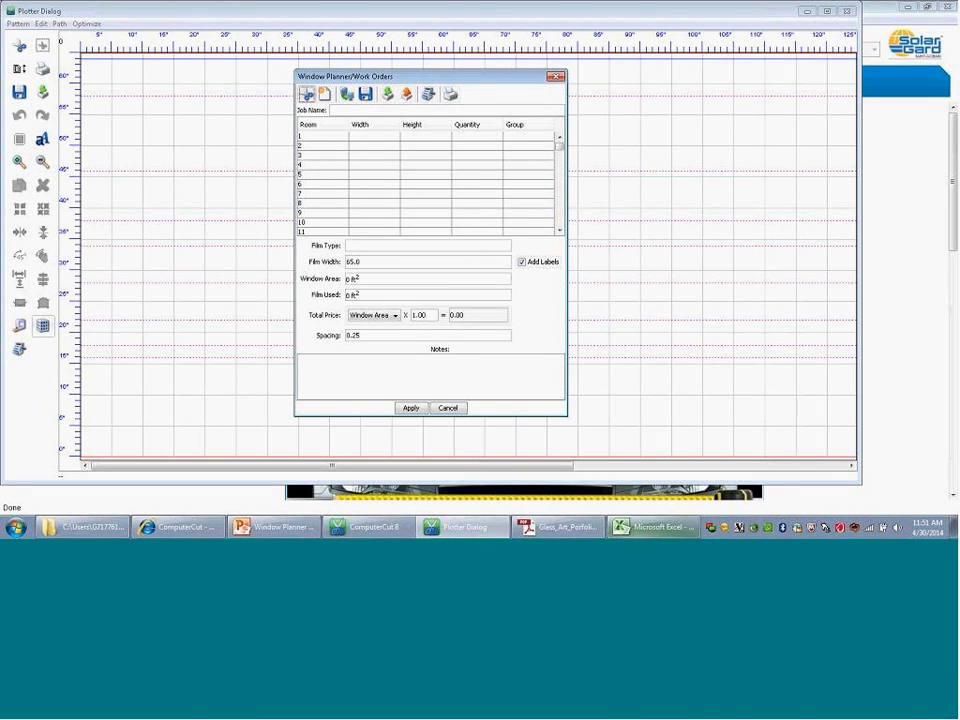
Step: Switch to Excel and check the demo workbook's Save As formats for CSV (Comma delimited), then dismiss without saving
left_click(636, 527)
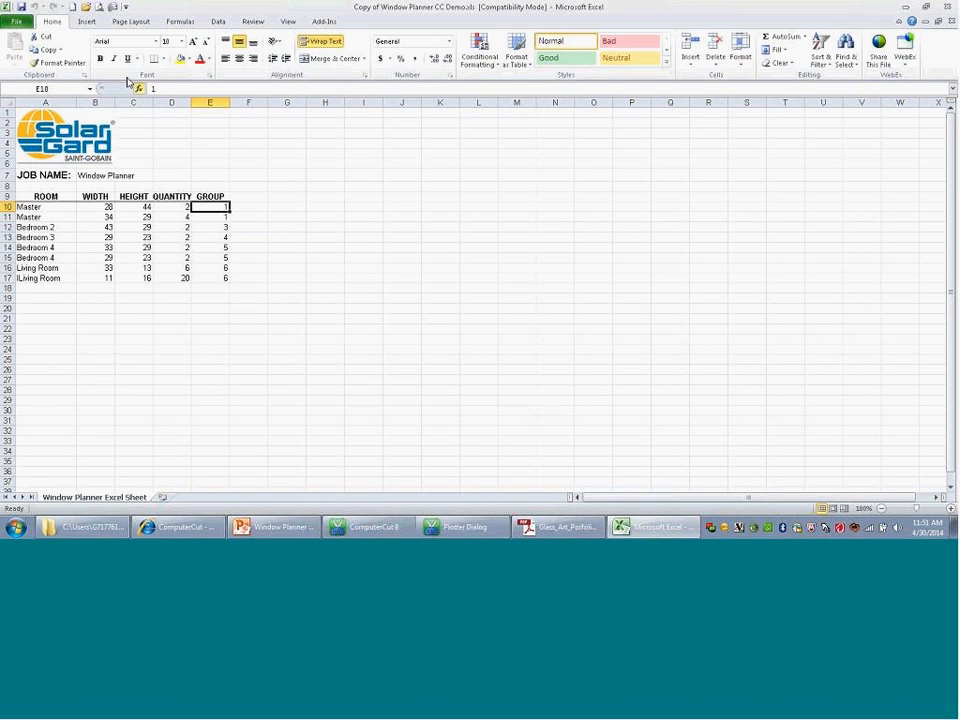
left_click(19, 23)
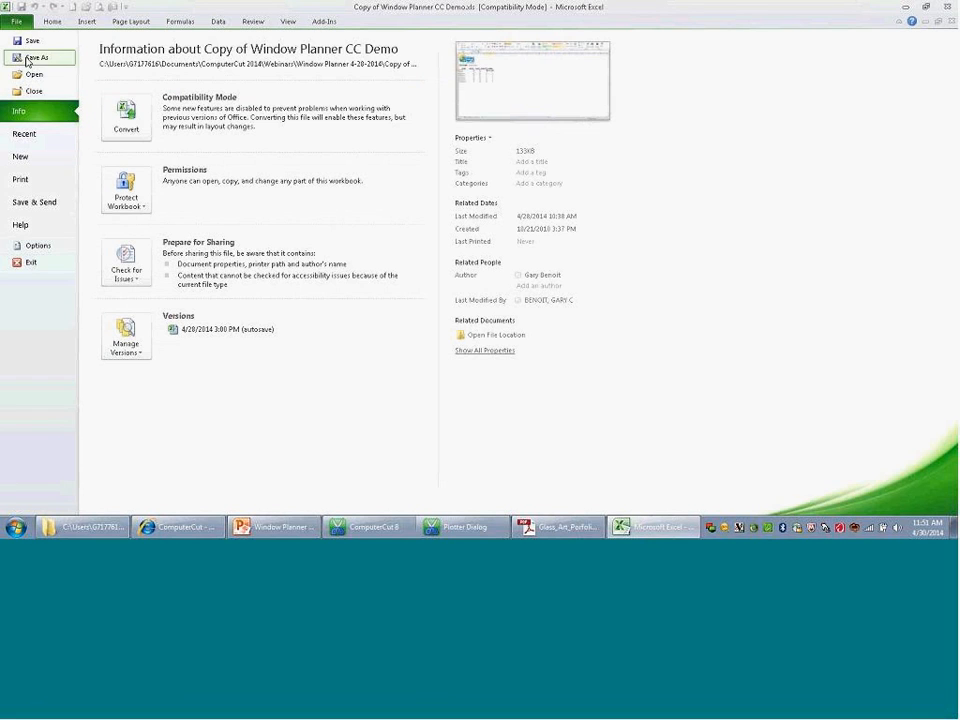
key("Escape")
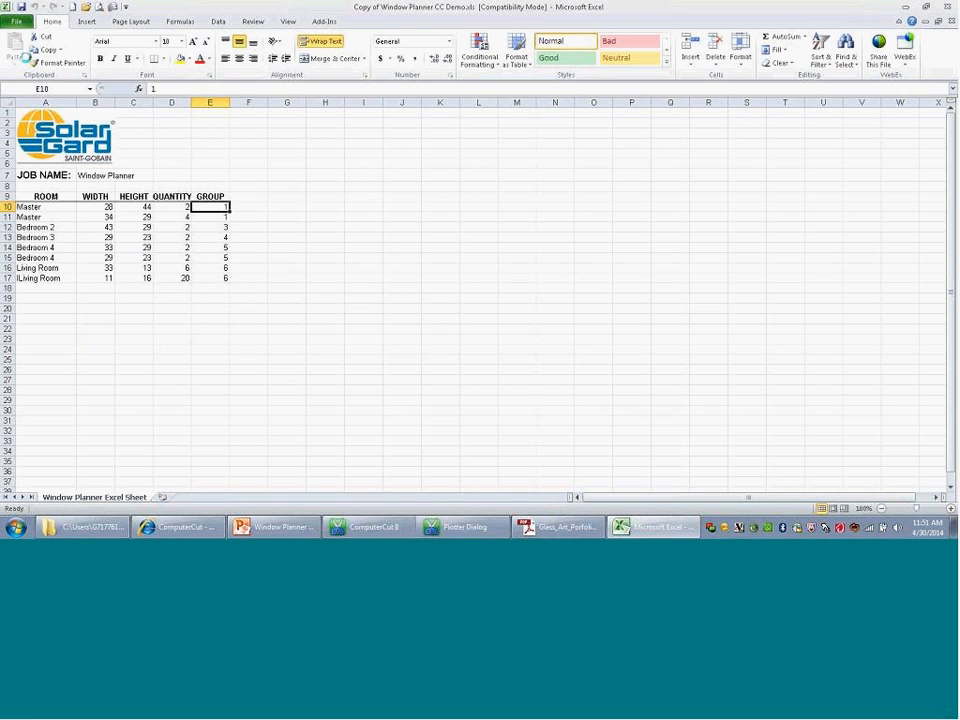
key("F12")
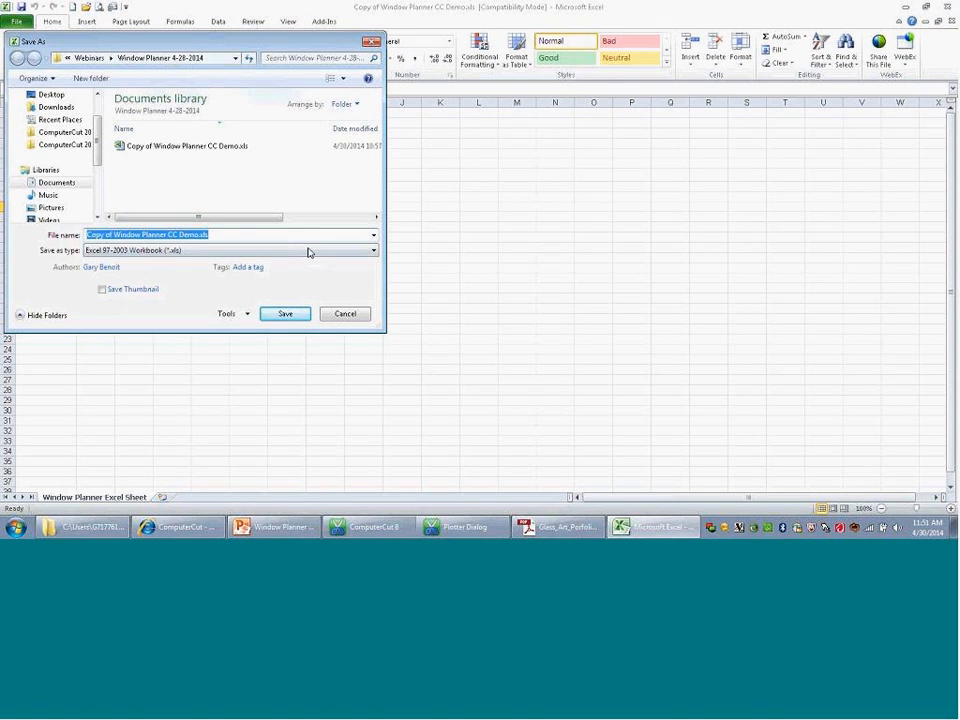
left_click(372, 251)
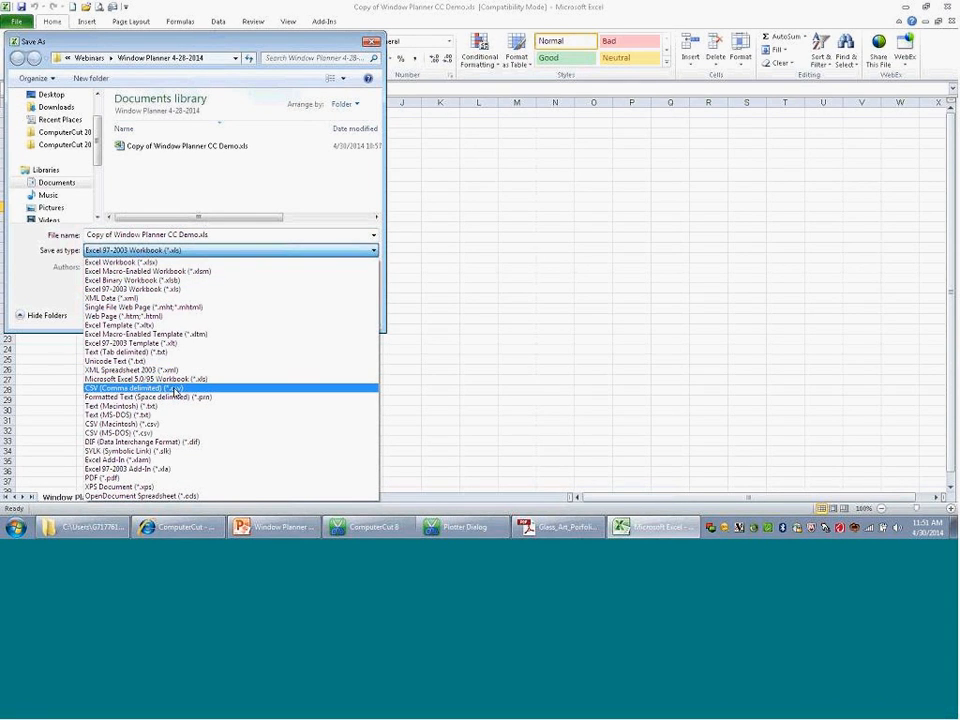
left_click(443, 343)
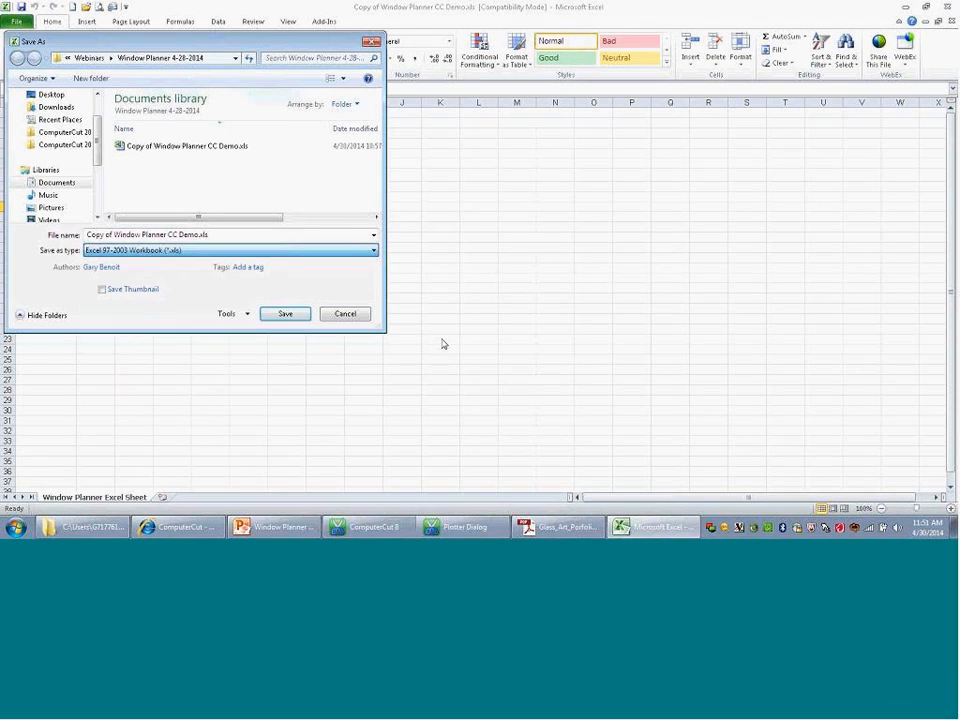
left_click(371, 45)
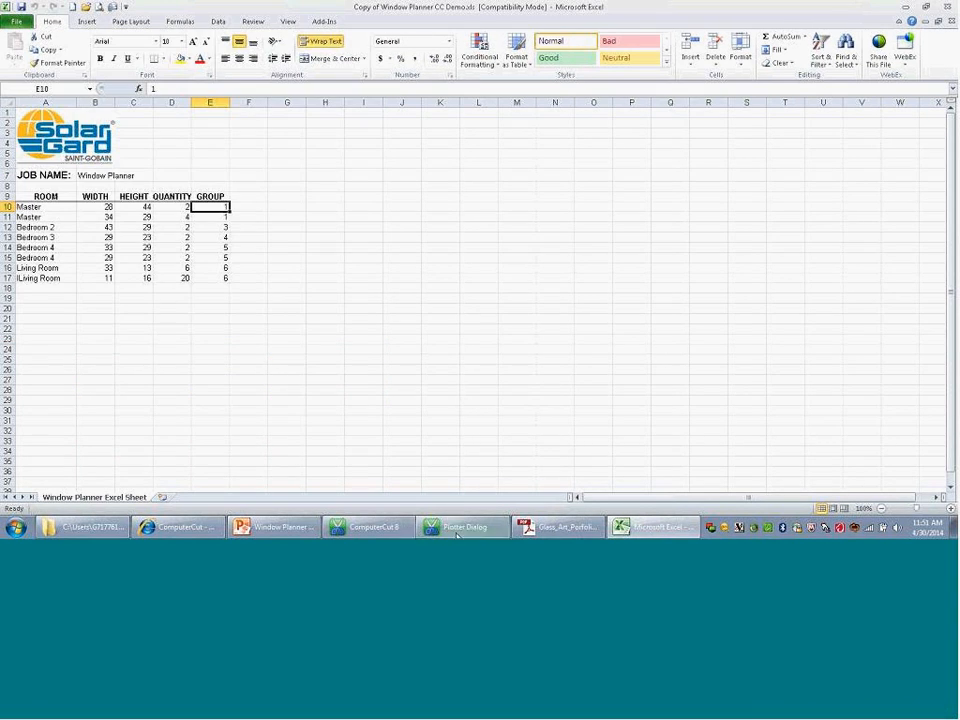
Step: Import Copy of Window Planner CC Demo.csv from the Window Planner 4-28-2014 webinar folder into ComputerCut's Window Planner and apply the window list
mouse_move(456, 536)
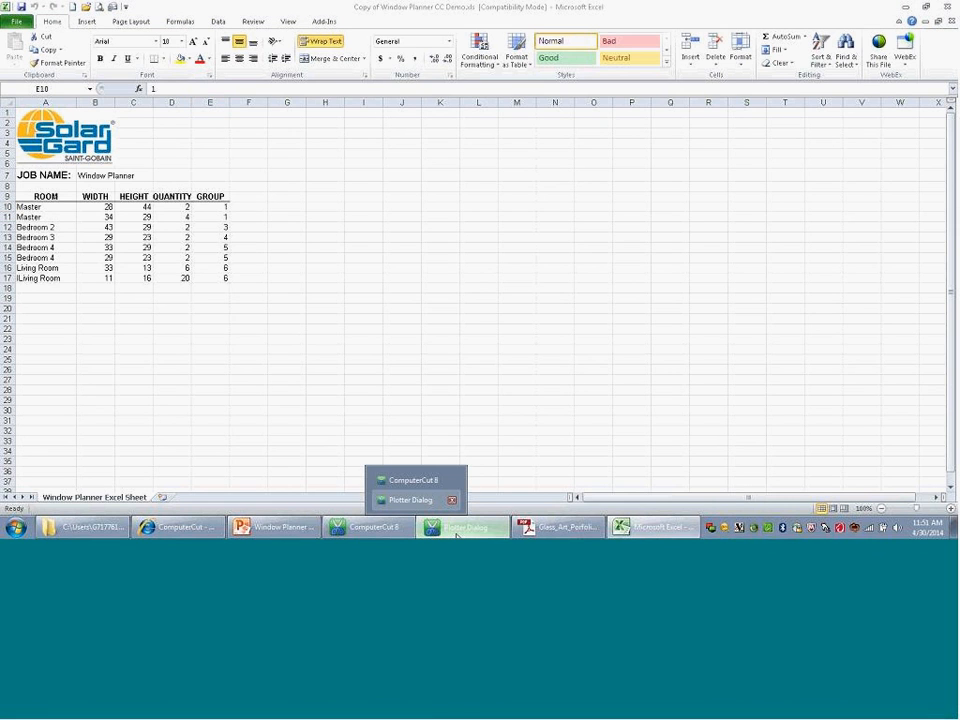
left_click(415, 500)
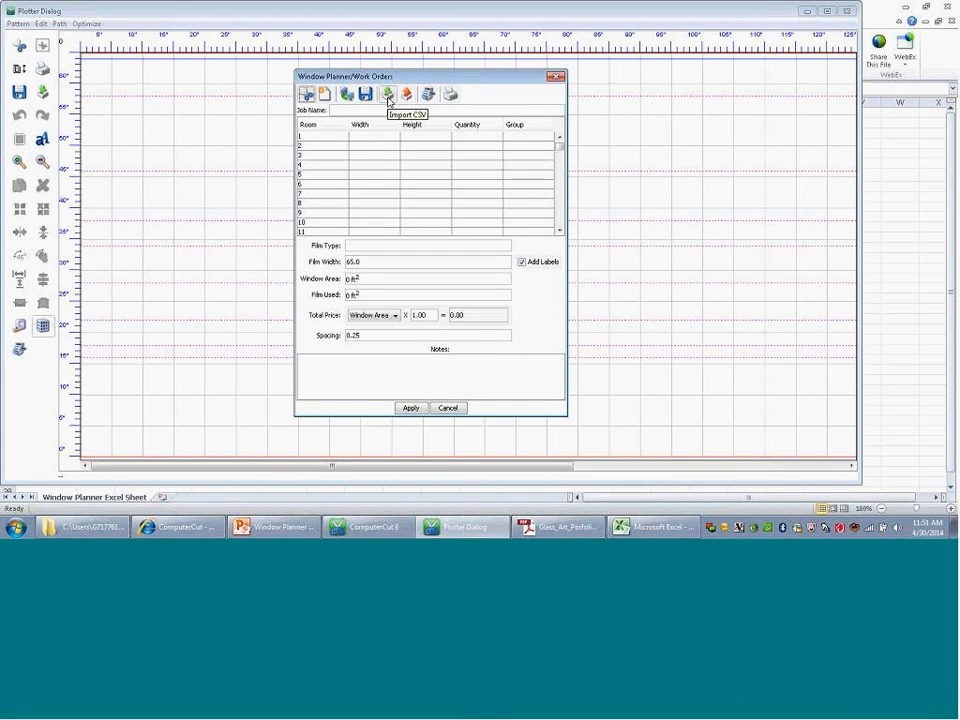
left_click(388, 95)
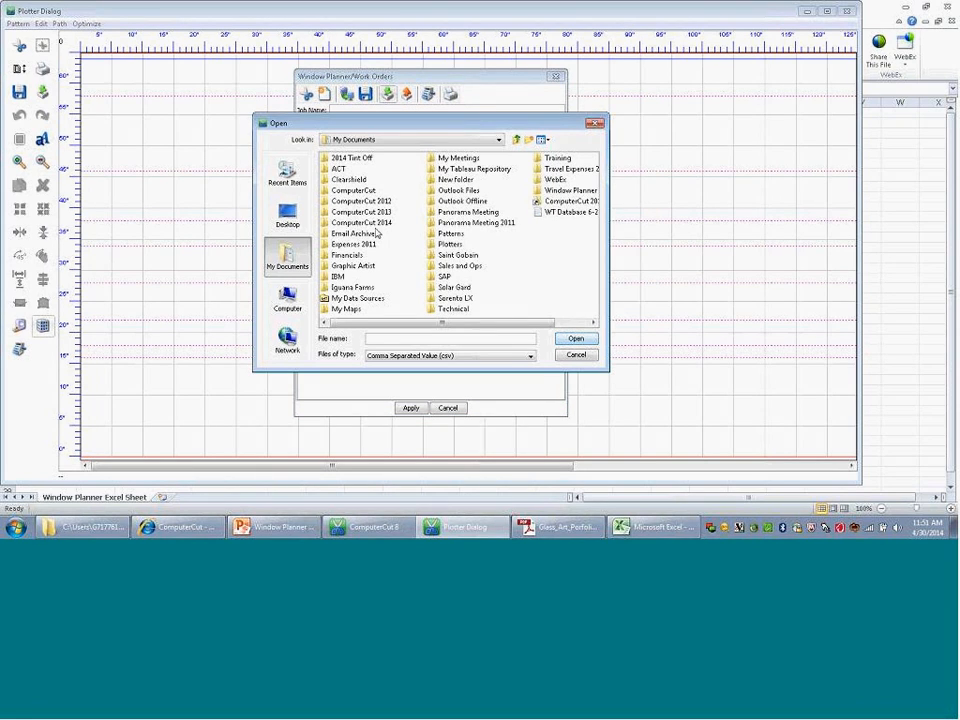
double_click(362, 222)
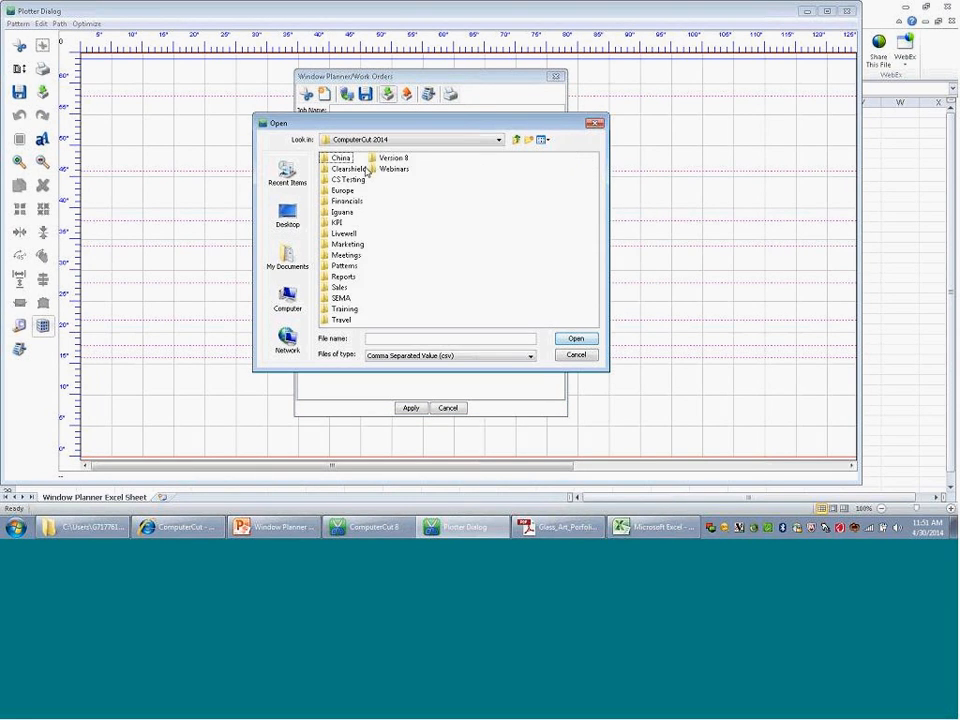
left_click(391, 170)
double_click(391, 170)
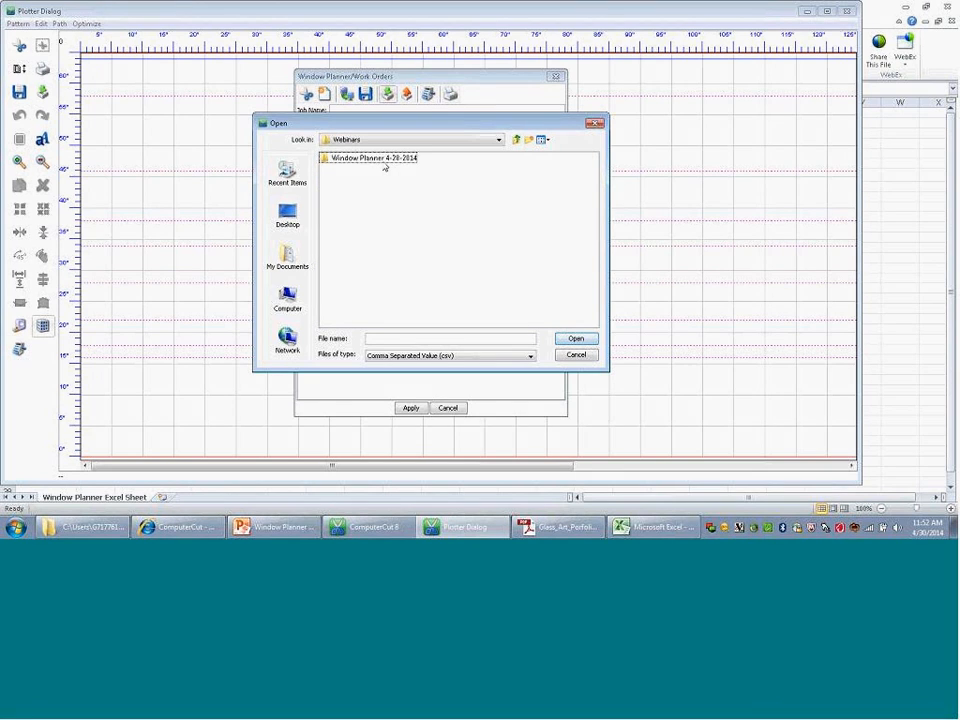
double_click(386, 165)
left_click(381, 160)
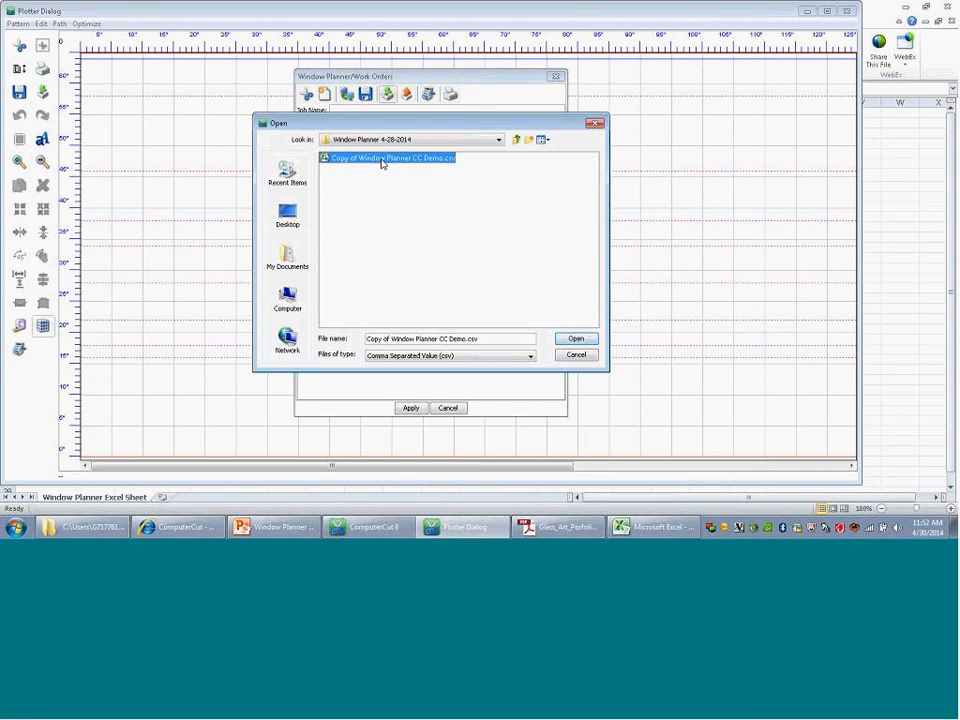
left_click(575, 339)
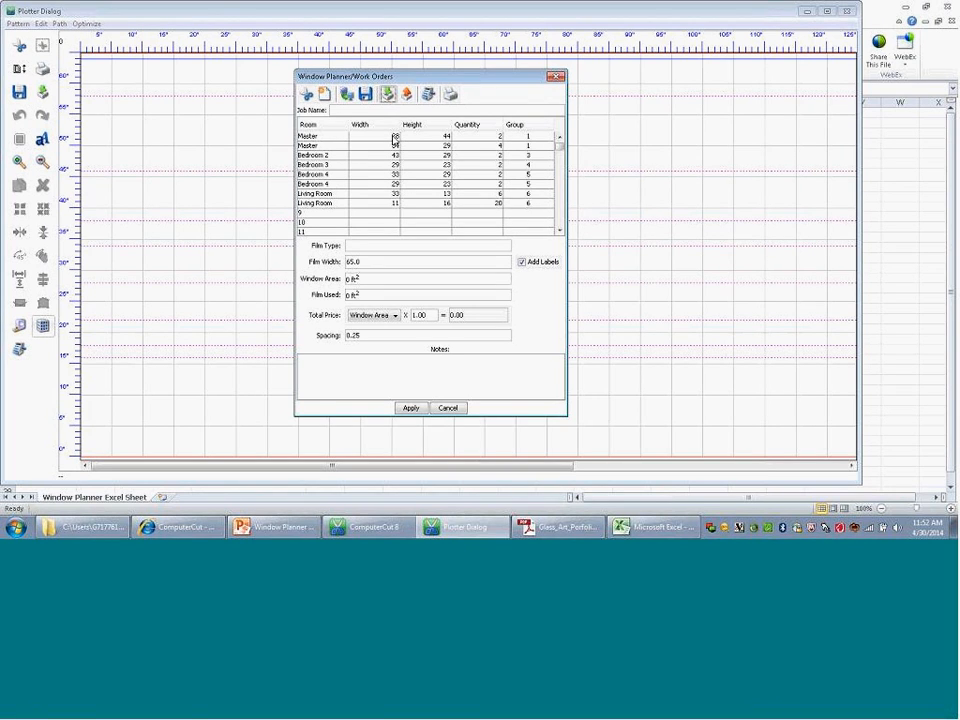
left_click(520, 157)
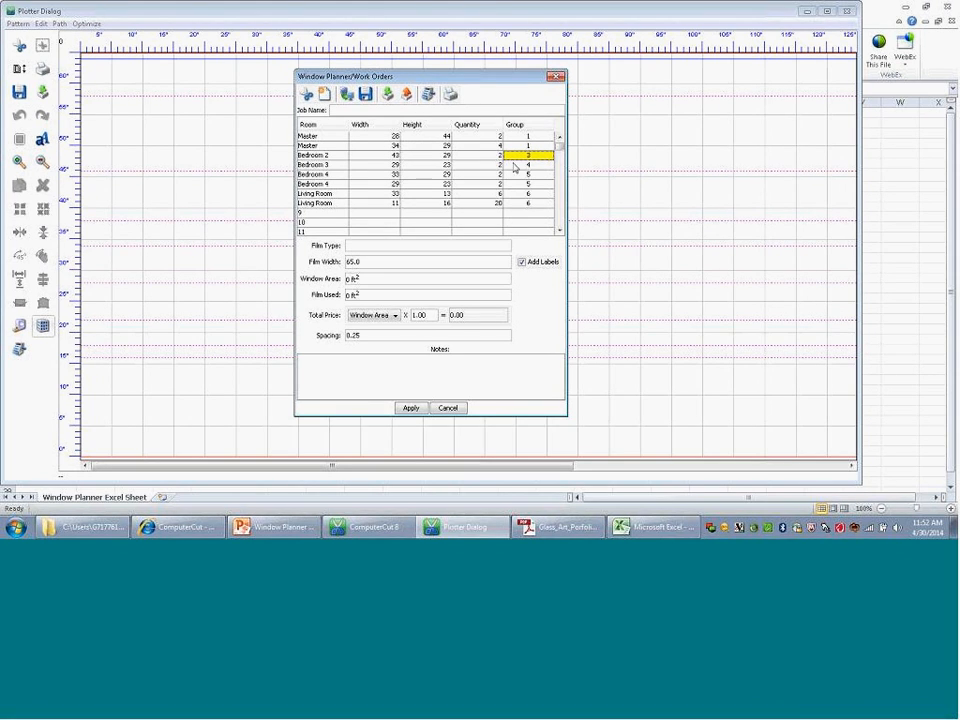
left_click(411, 408)
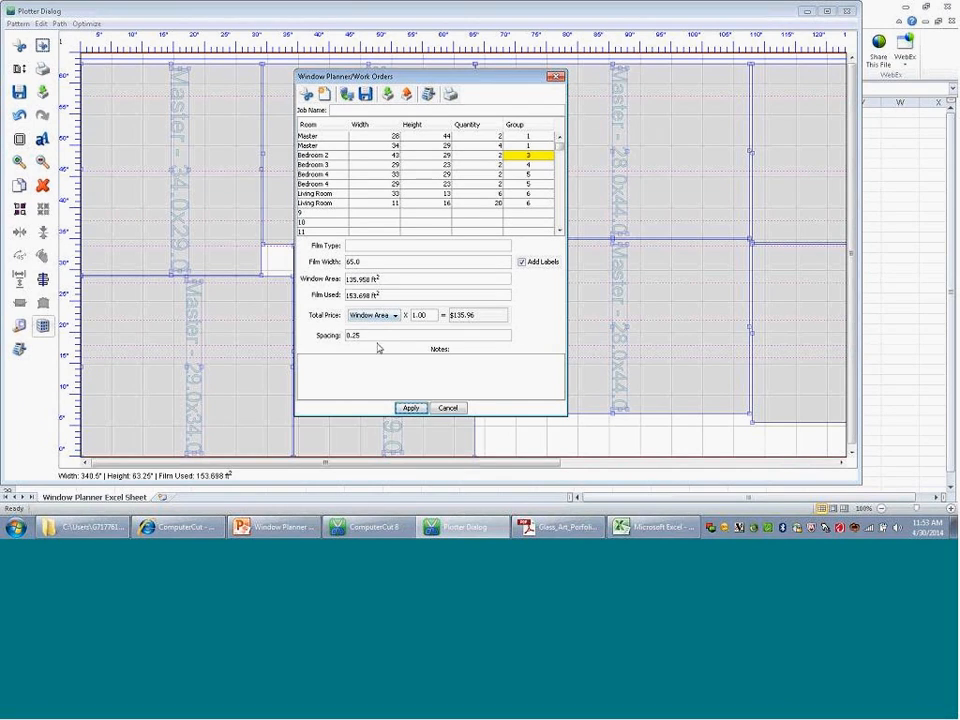
Step: Set the film width to 60 and apply it to the window layout
left_click_drag(364, 261, 338, 265)
type("60")
left_click(411, 408)
left_click(411, 409)
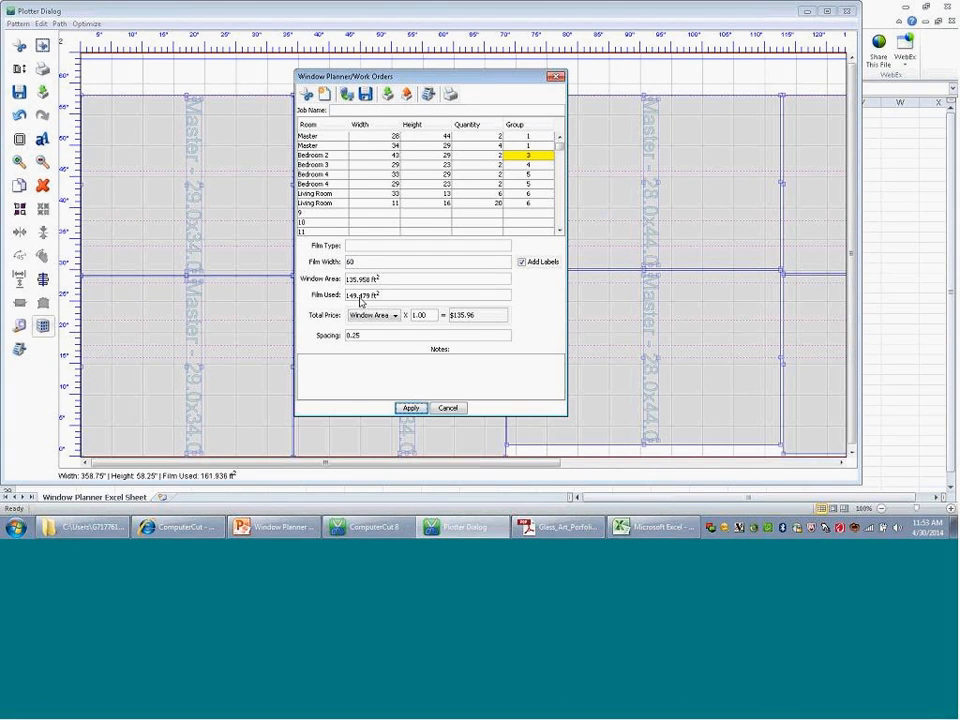
Step: Set the film width to 36 and reapply the window layout
left_click_drag(355, 262, 341, 262)
type("36")
left_click(411, 408)
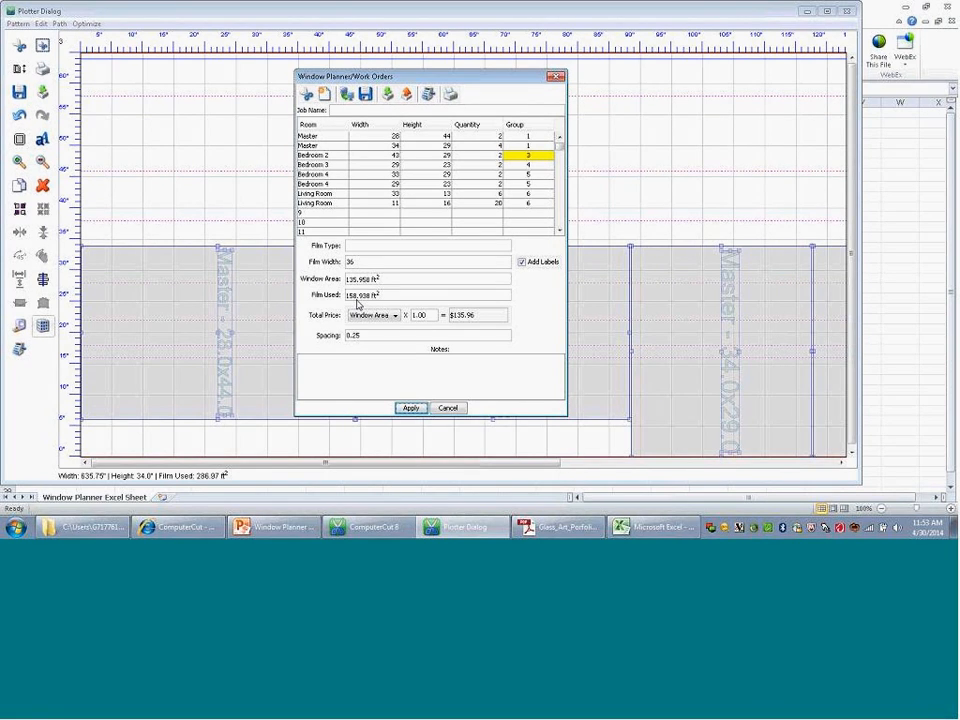
Step: Set the film width to 48 and reapply the window layout
double_click(349, 261)
type("48")
left_click(410, 410)
left_click(410, 410)
left_click(410, 409)
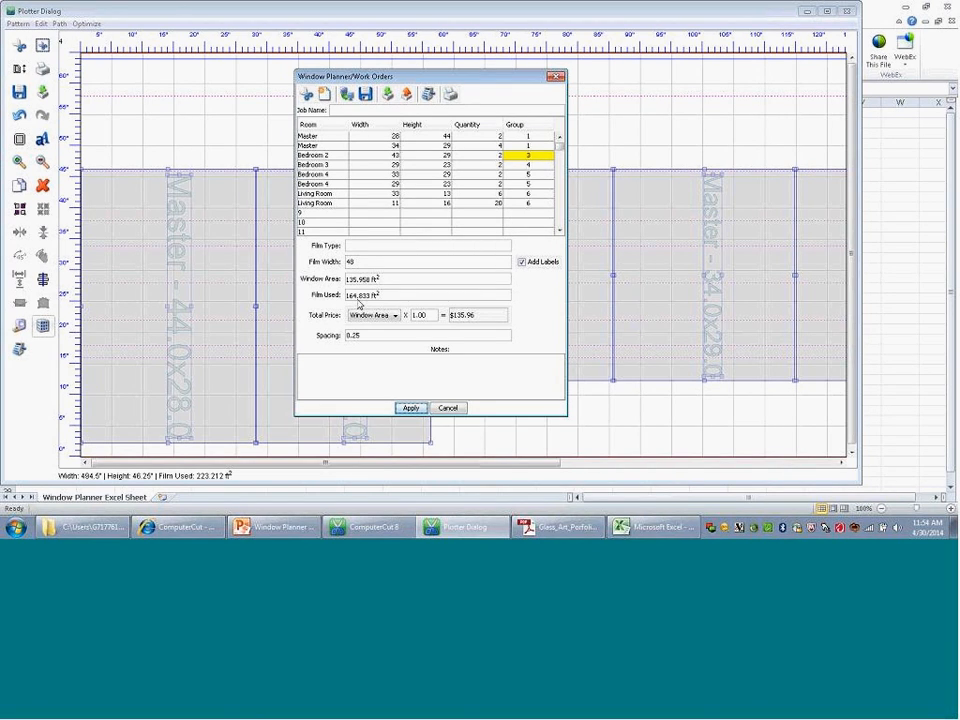
Step: Try to apply a film width of 72 to the window layout
left_click(355, 262)
left_click_drag(354, 263, 341, 264)
type("72")
left_click(410, 410)
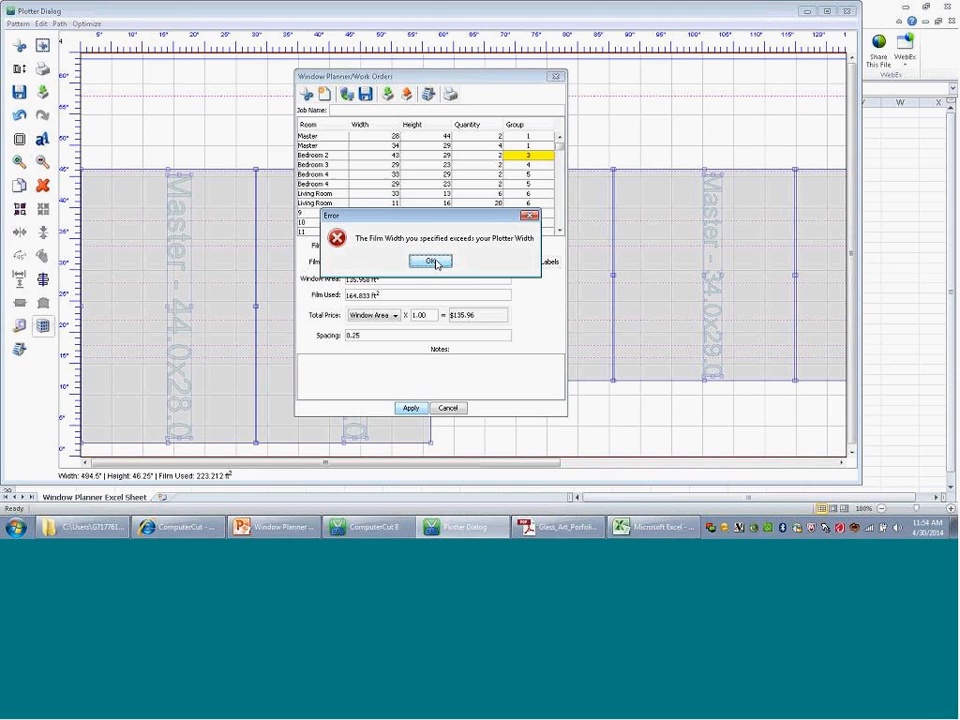
left_click(432, 262)
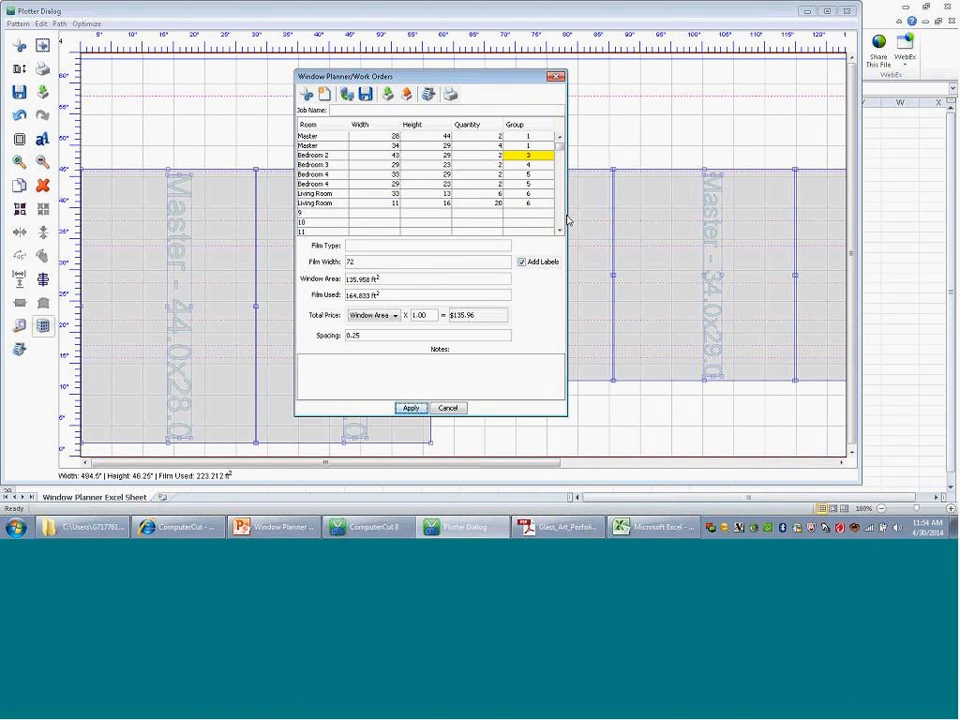
Step: Close the Window Planner, minimize the plotter window and switch to the main ComputerCut 8 window
left_click(448, 409)
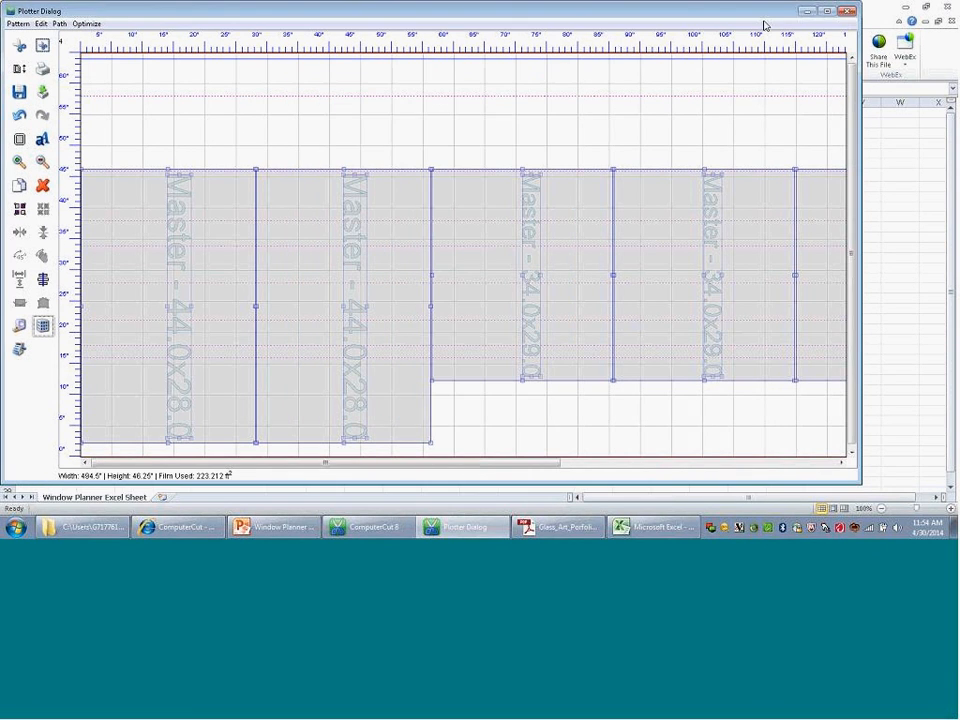
left_click(805, 12)
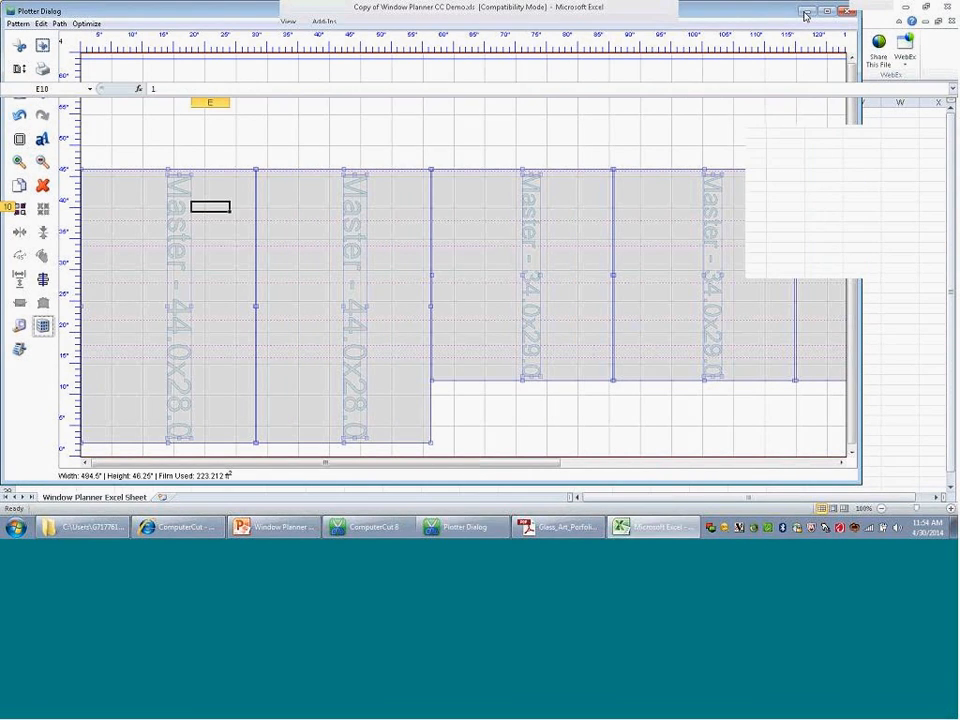
left_click(380, 528)
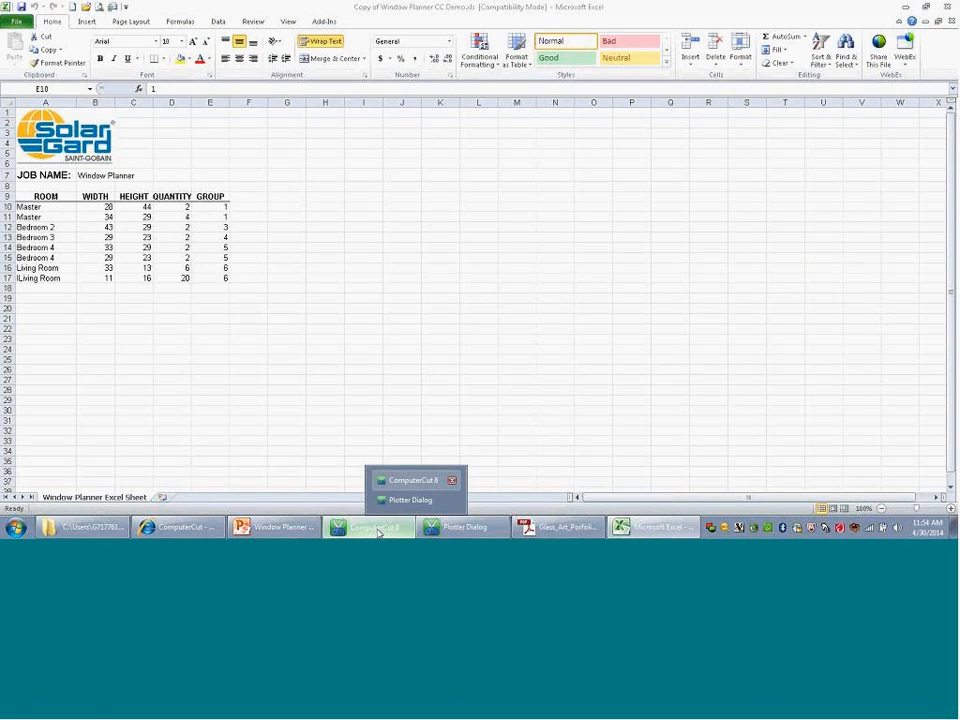
Step: Check the plotter's width setting in the ComputerCut 8 setup and apply the setup
left_click(412, 480)
left_click(48, 19)
left_click(62, 31)
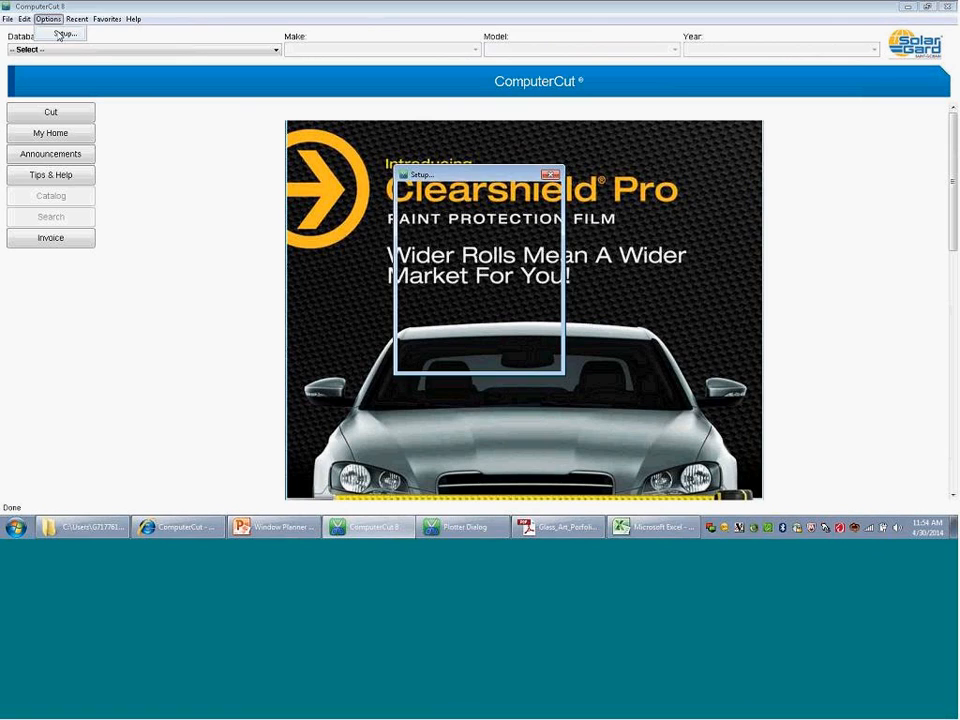
left_click(471, 189)
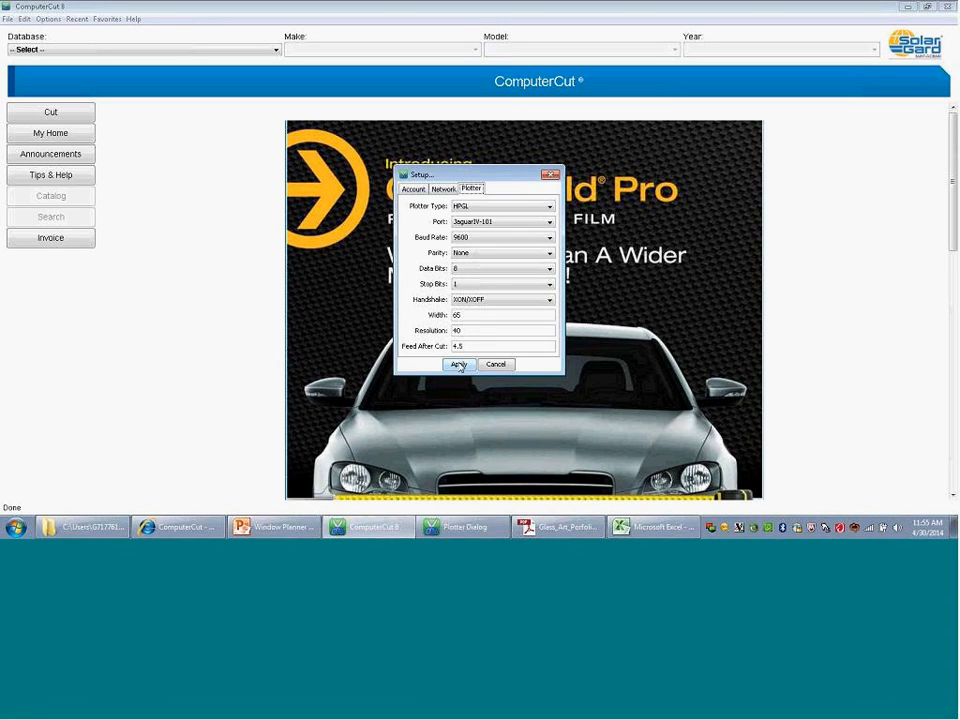
left_click(459, 365)
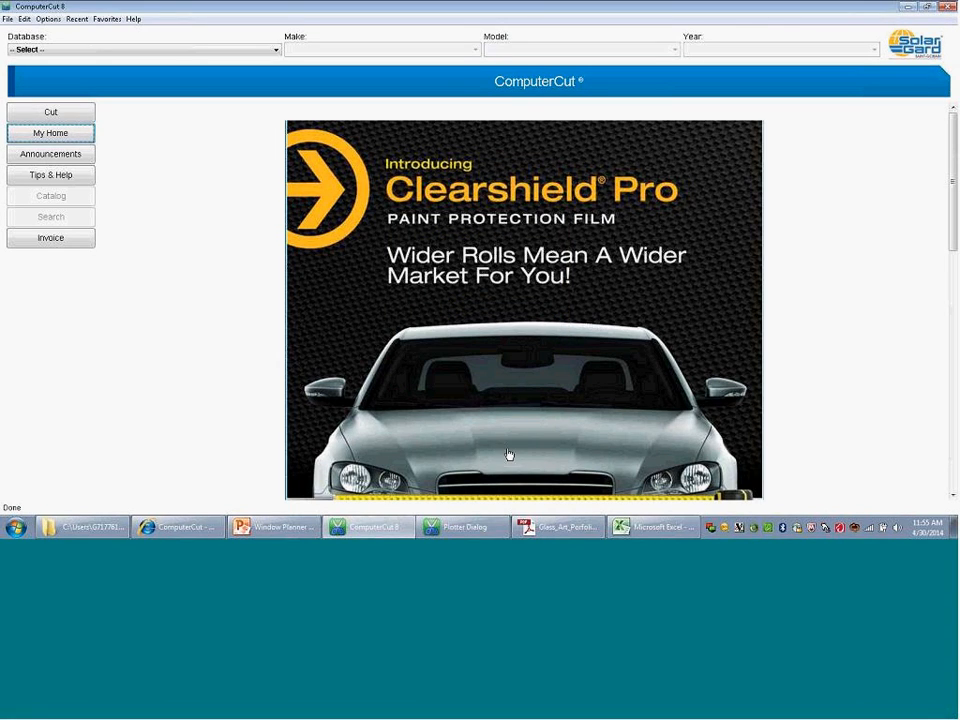
Step: Reopen the Window Planner from the plotter window, set the film width to 60 and apply the window layout
left_click(471, 529)
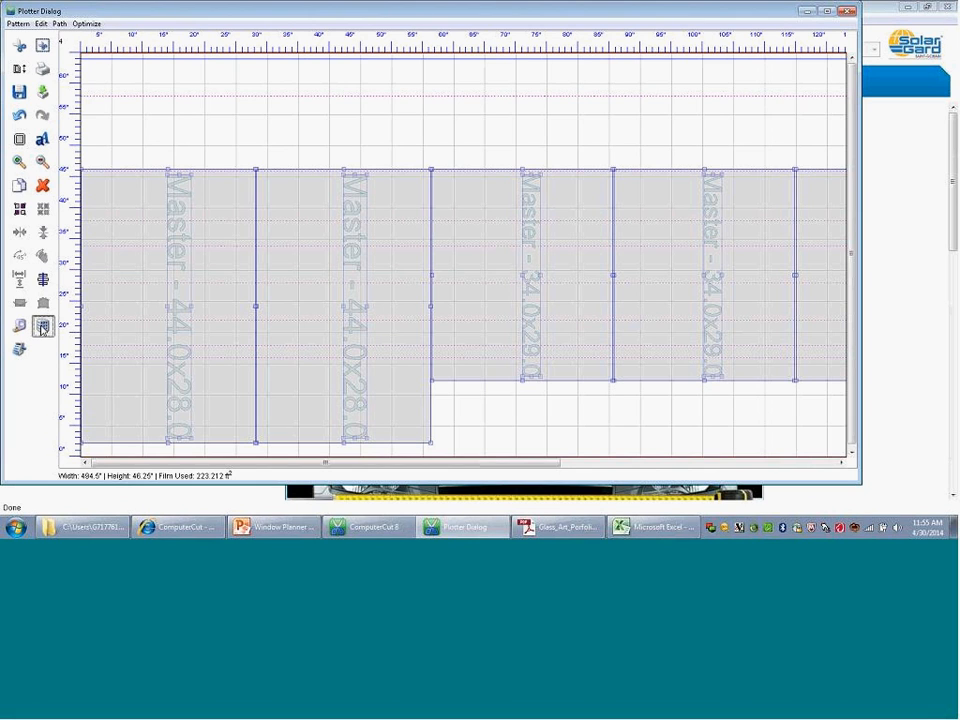
left_click(43, 327)
double_click(346, 262)
type("60")
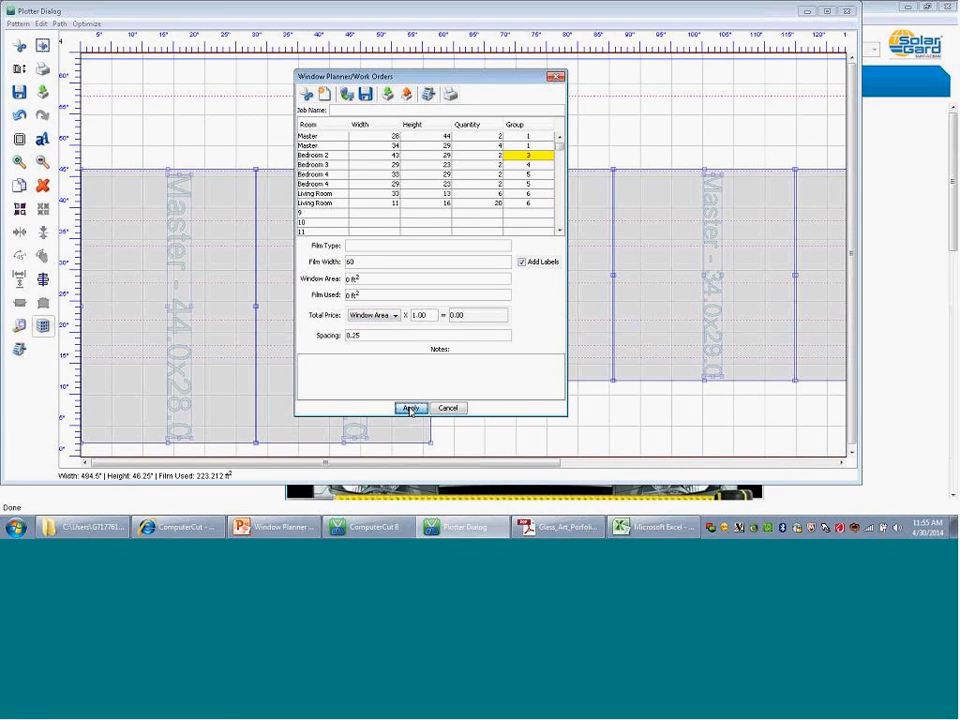
left_click(410, 409)
left_click(411, 409)
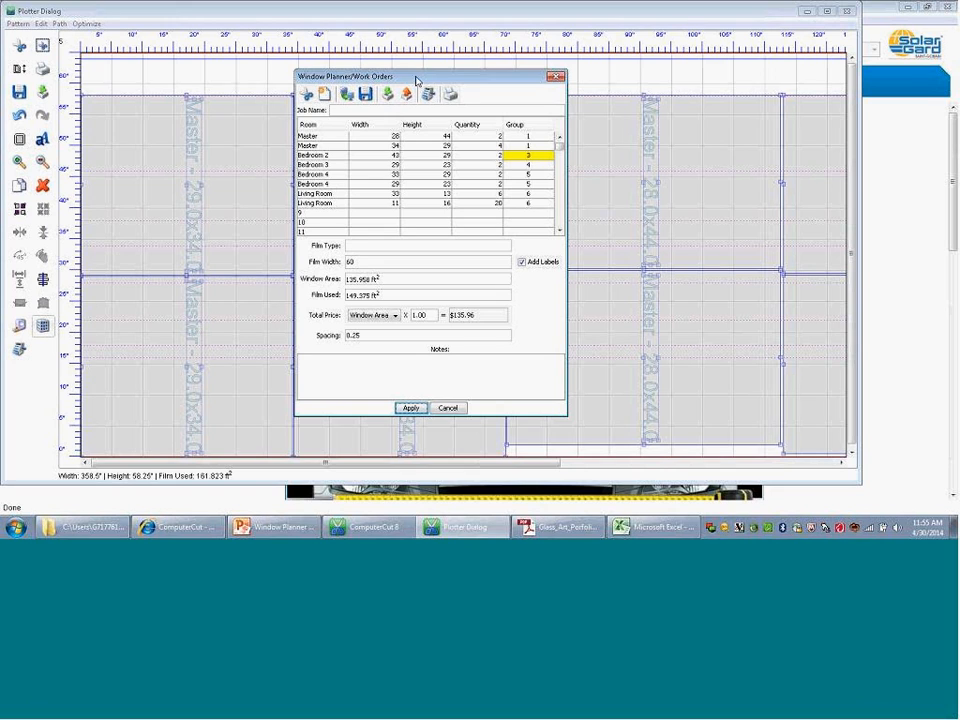
Step: Move the Window Planner off the layout, close it and clear the selection of the window patterns
left_click_drag(420, 80, 546, 103)
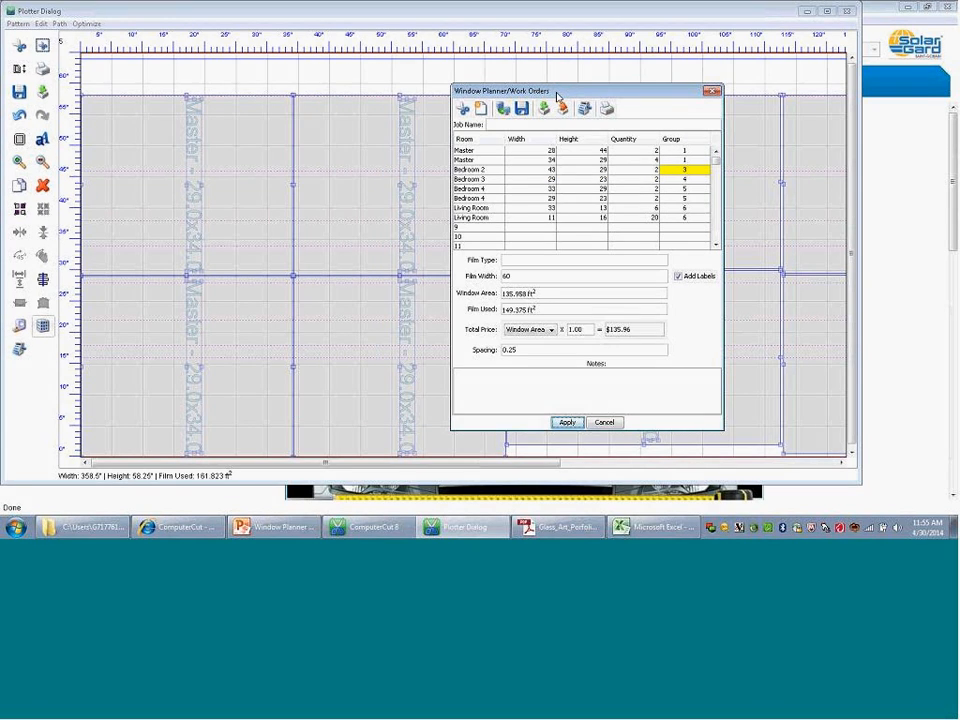
left_click_drag(553, 96, 570, 93)
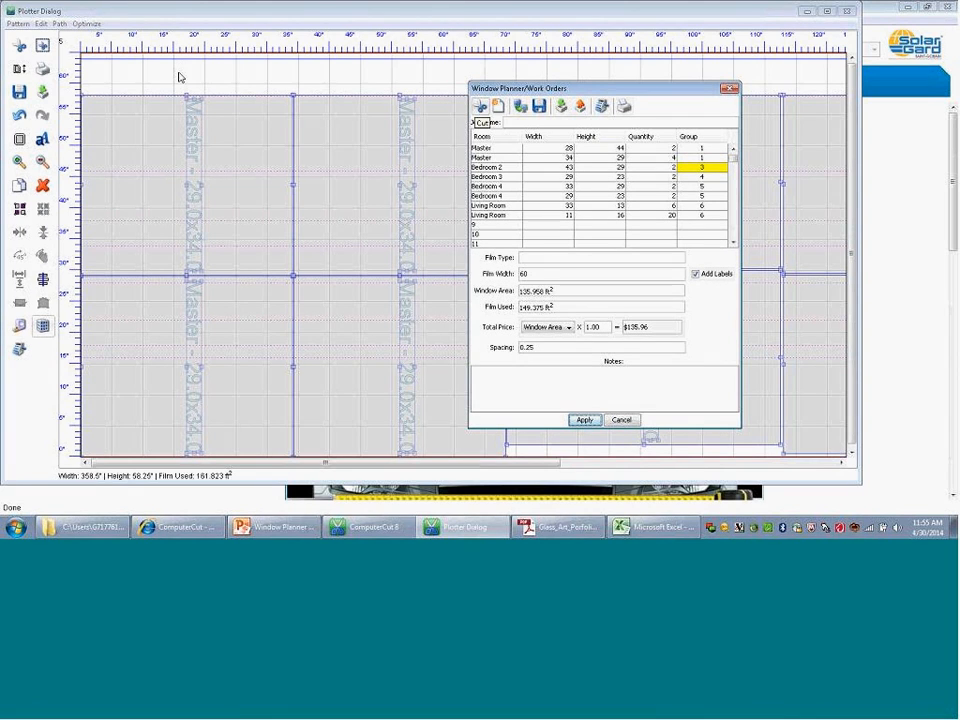
left_click(616, 422)
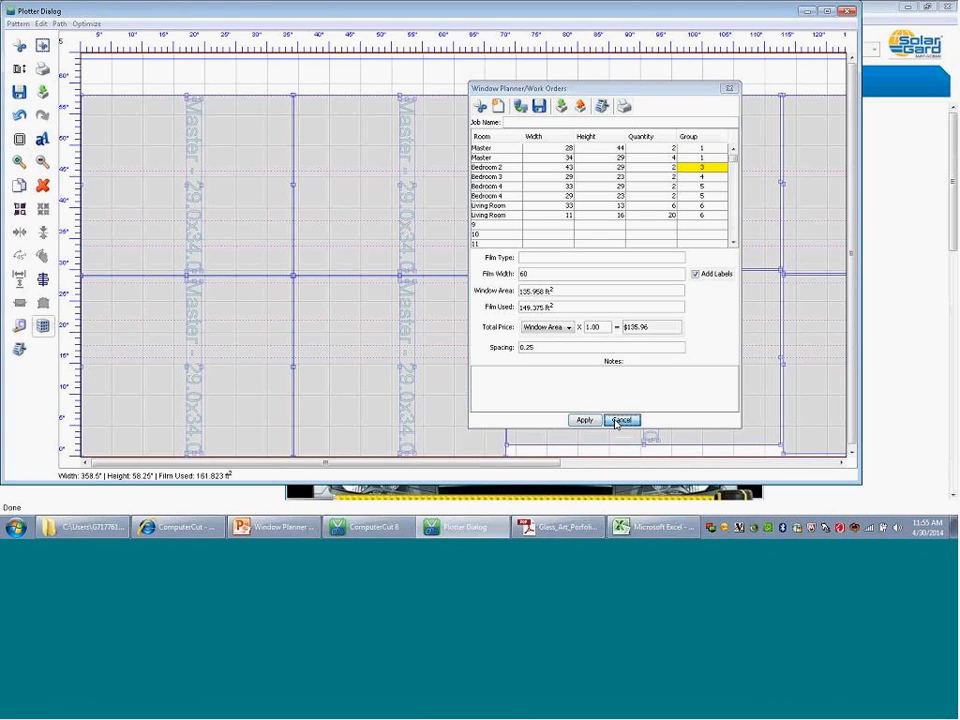
left_click(285, 82)
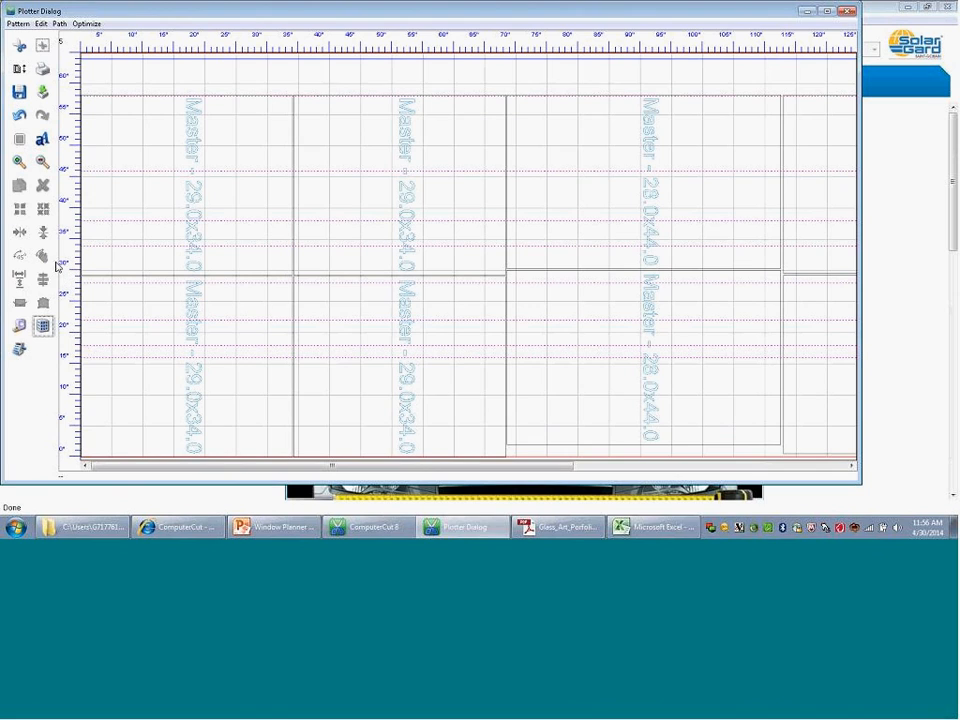
Step: Inspect the spacing between the upper edges of the first two Master window patterns up close
left_click(19, 162)
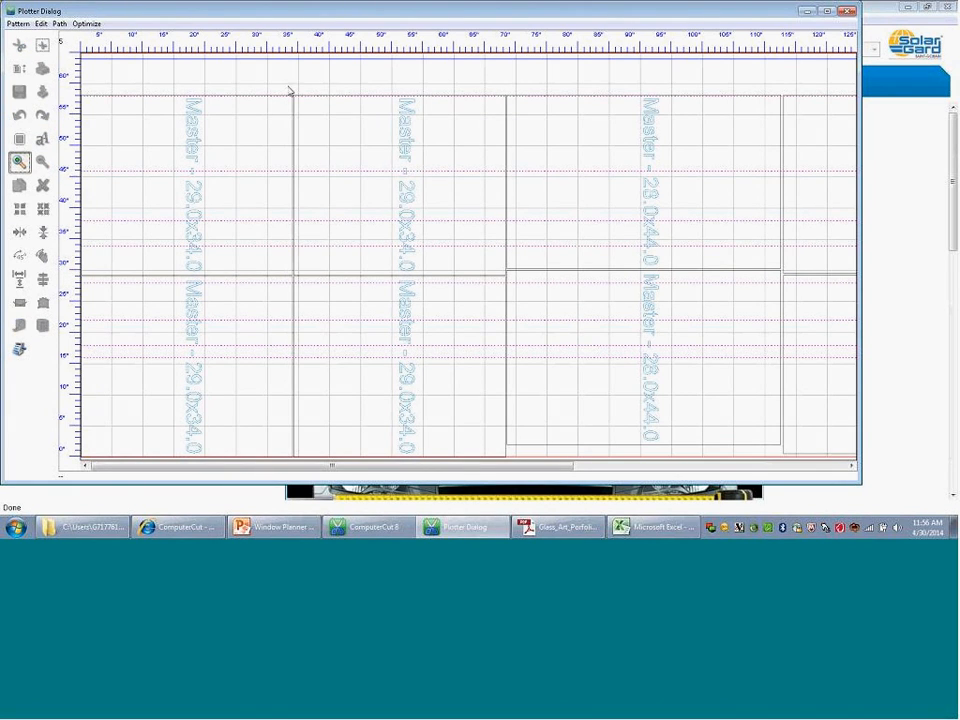
left_click_drag(281, 88, 322, 143)
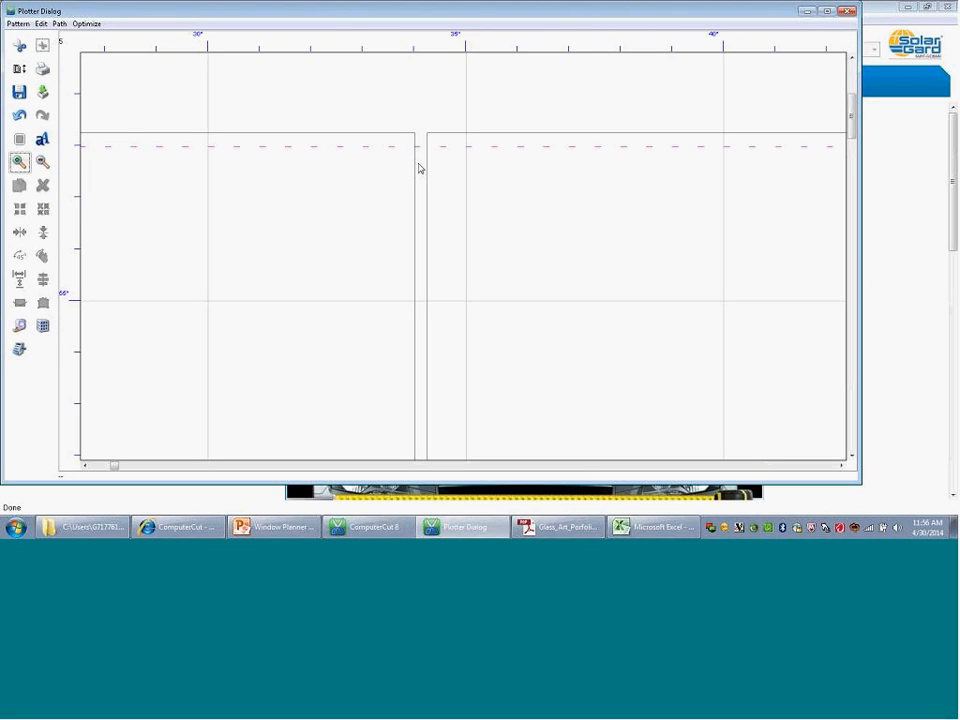
left_click(44, 163)
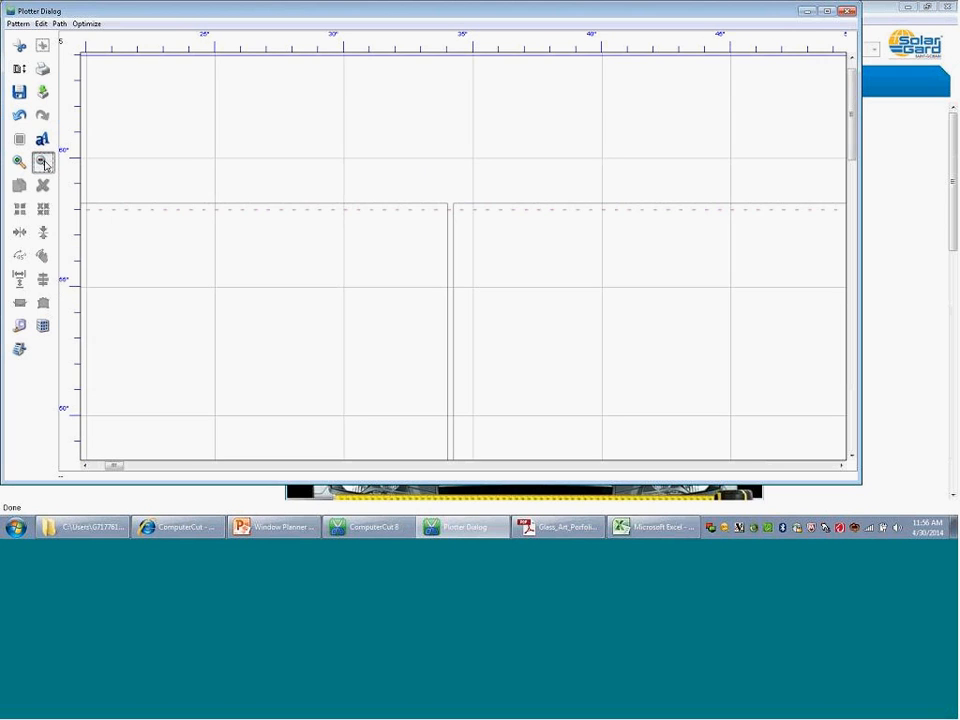
left_click(44, 163)
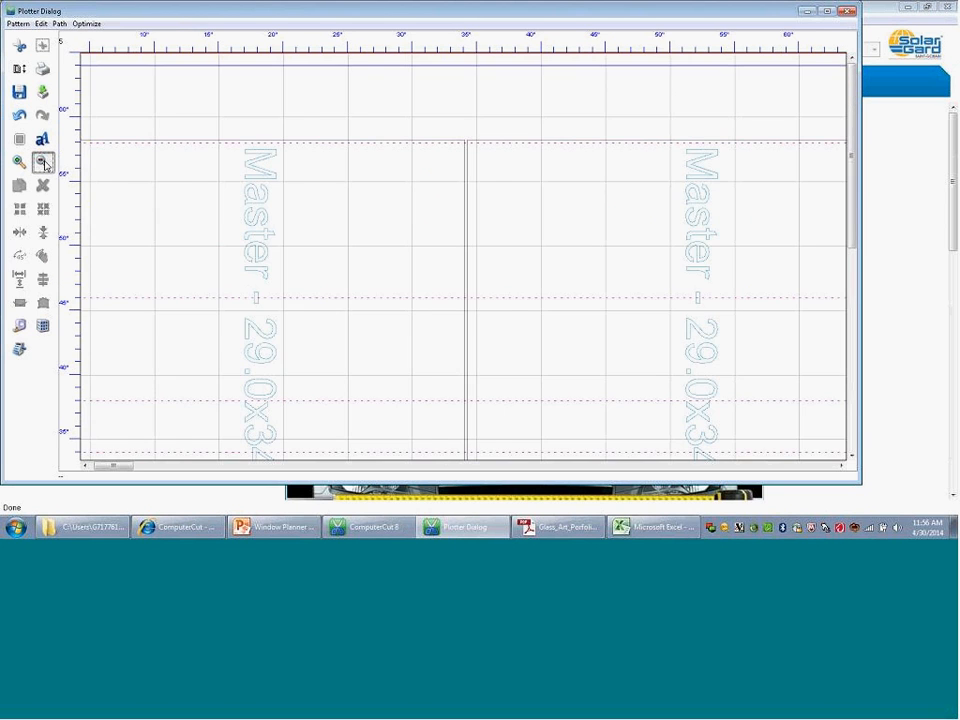
left_click(44, 163)
left_click(44, 163)
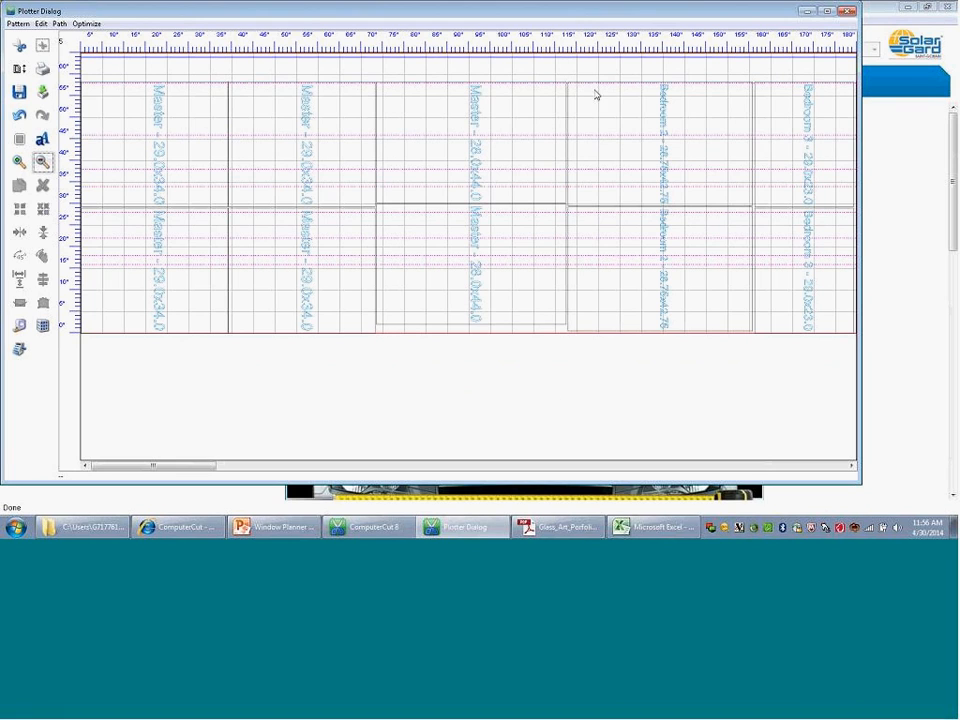
Step: Cut only the six selected Master window patterns, plotting them at coordinate (0,0), and clear the selection
mouse_move(585, 67)
left_mouse_down()
mouse_move(590, 201)
mouse_move(564, 321)
mouse_move(538, 333)
left_mouse_up()
left_click_drag(478, 380, 79, 405)
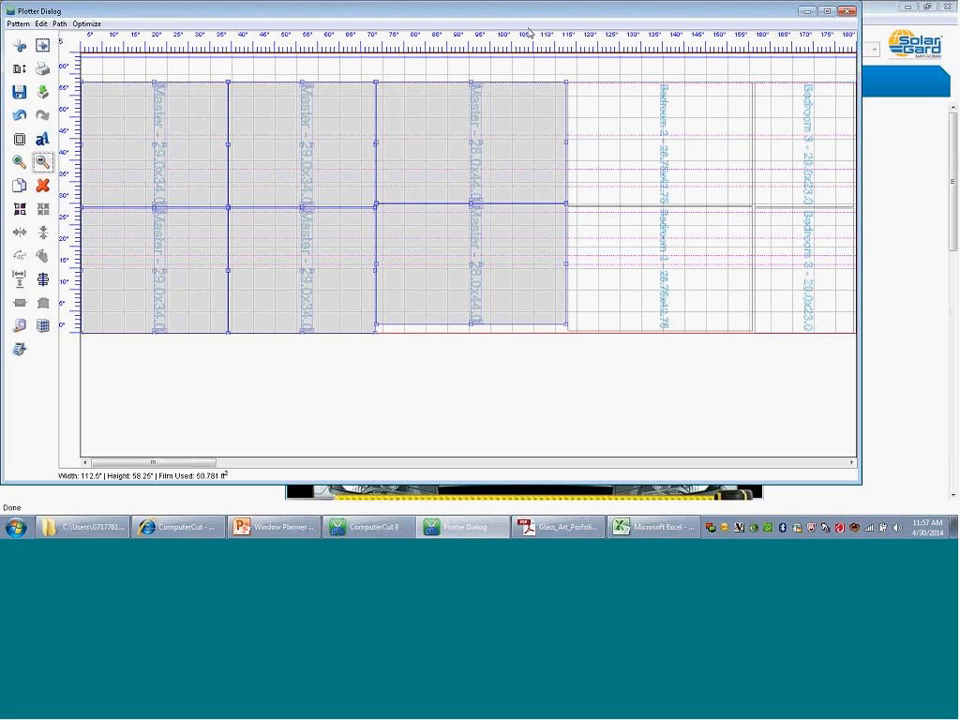
left_click(560, 73)
left_click_drag(572, 66, 80, 366)
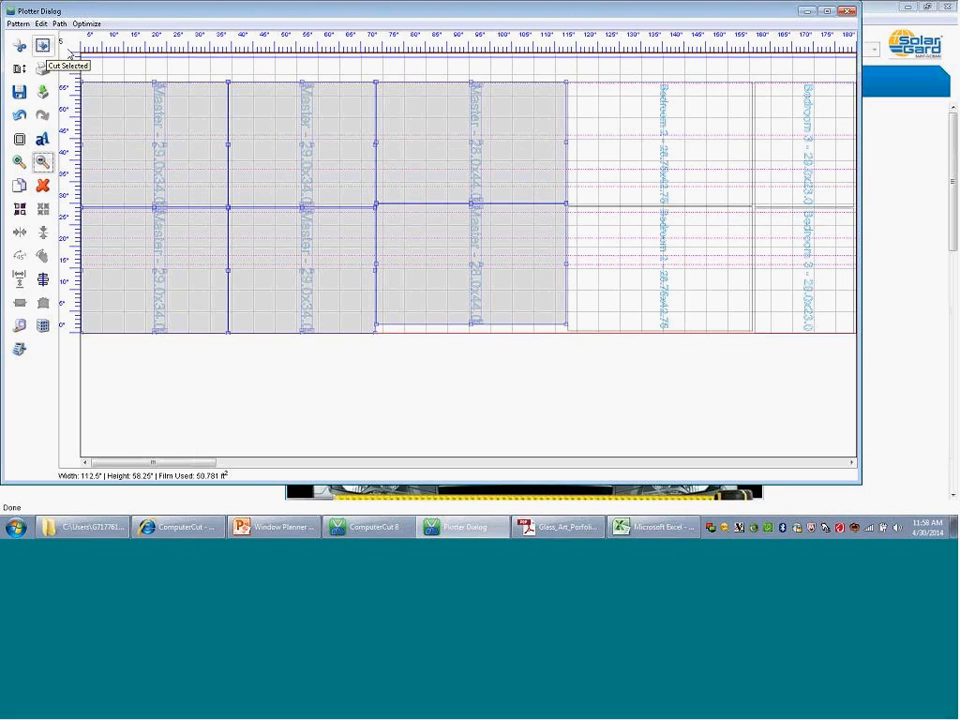
mouse_move(208, 97)
left_mouse_down()
mouse_move(195, 75)
mouse_move(207, 101)
left_mouse_up()
left_click(207, 101)
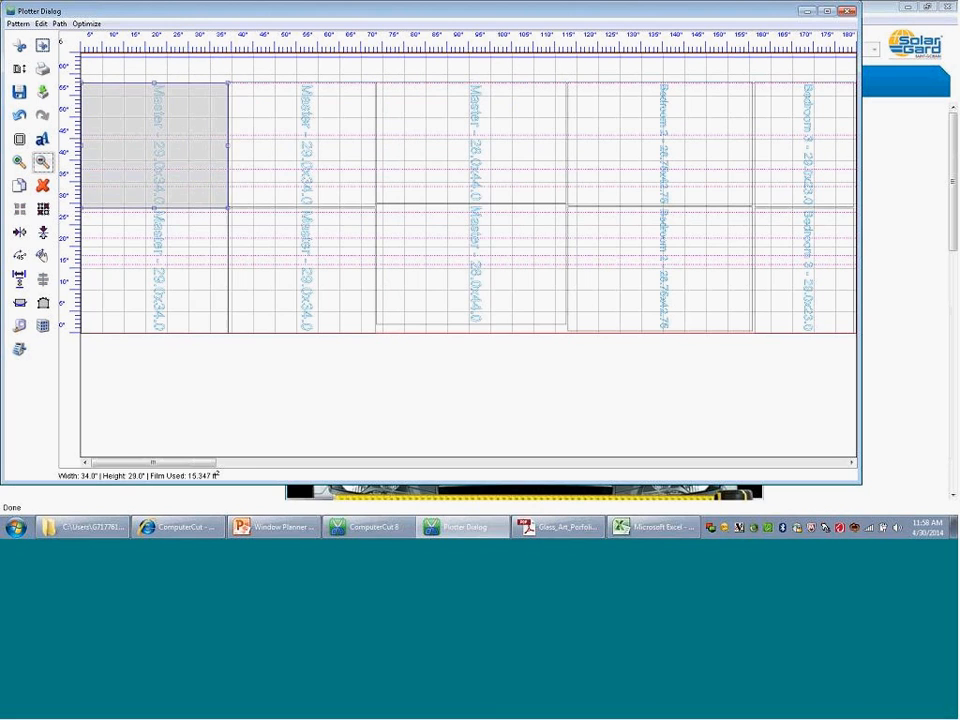
left_click_drag(588, 82, 80, 369)
left_click(42, 46)
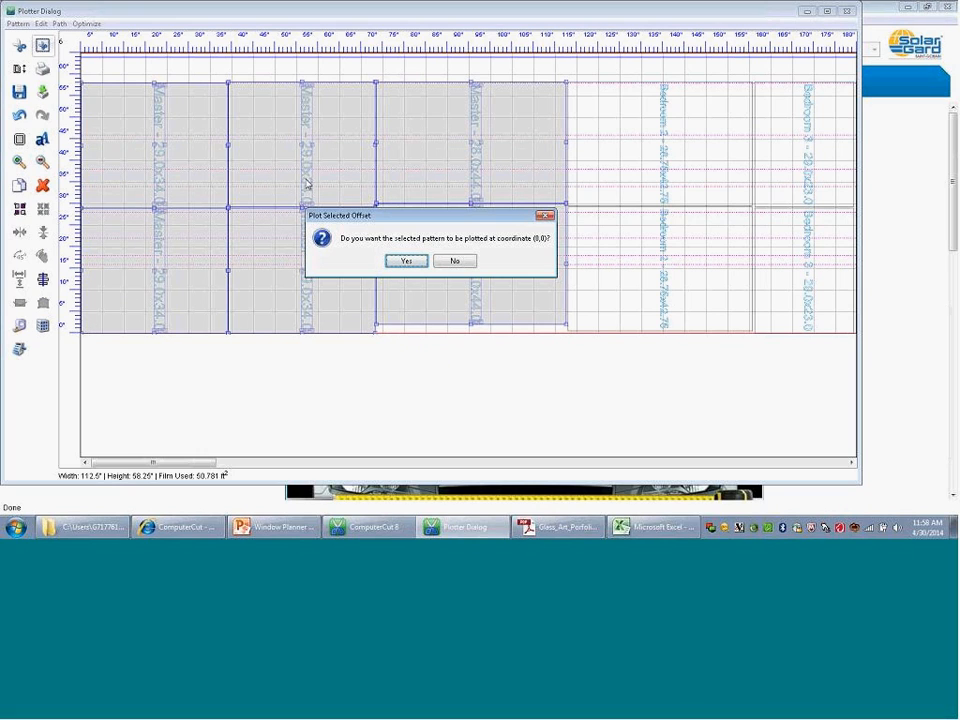
left_click(411, 264)
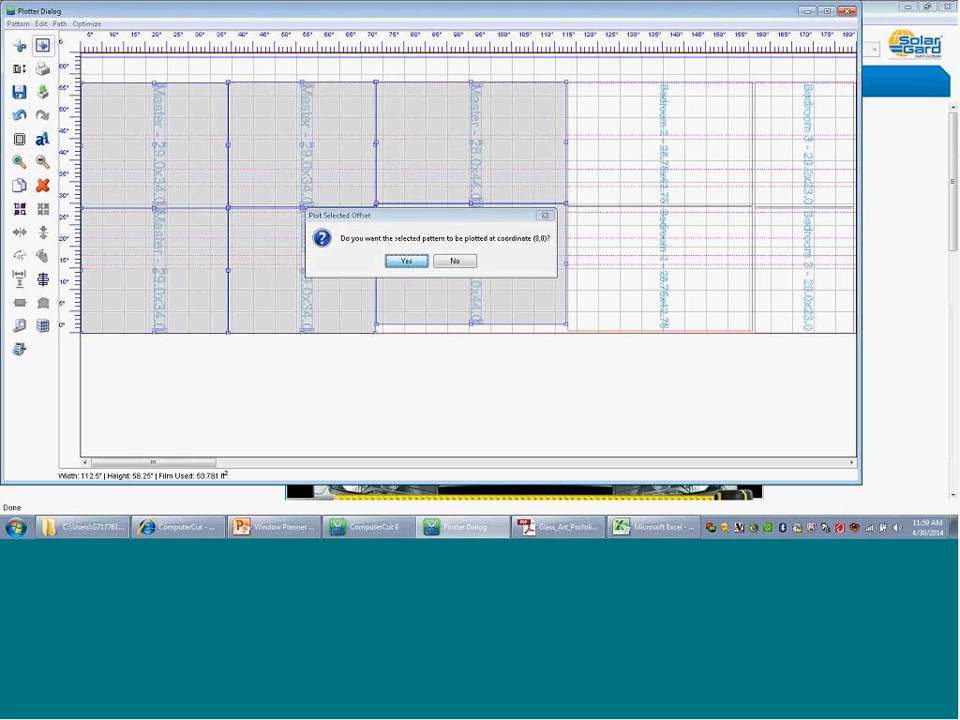
left_click(407, 261)
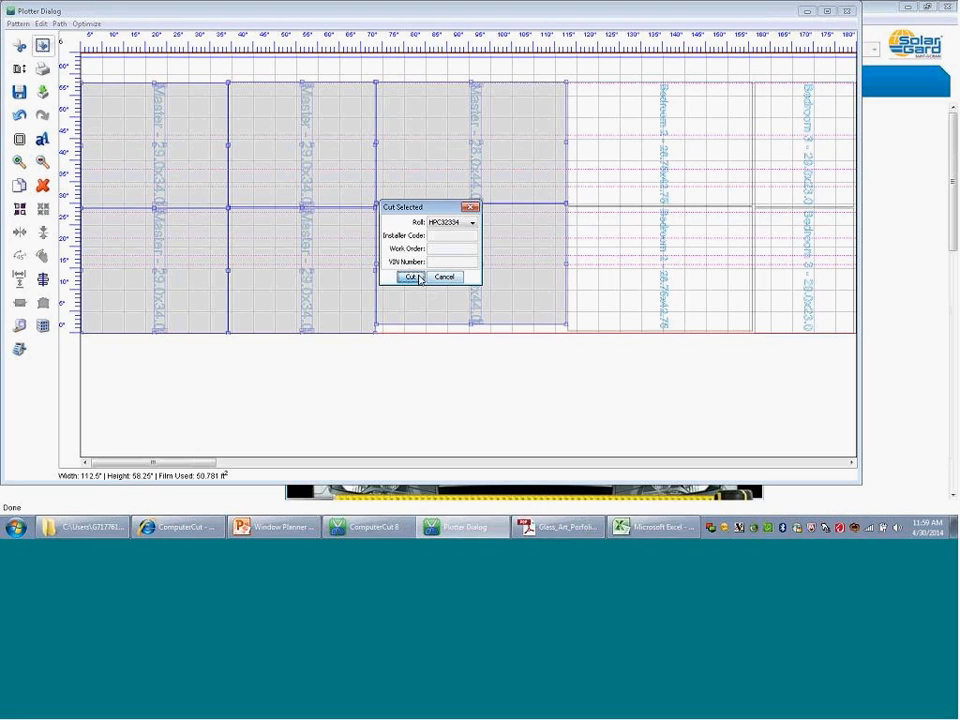
left_click(418, 279)
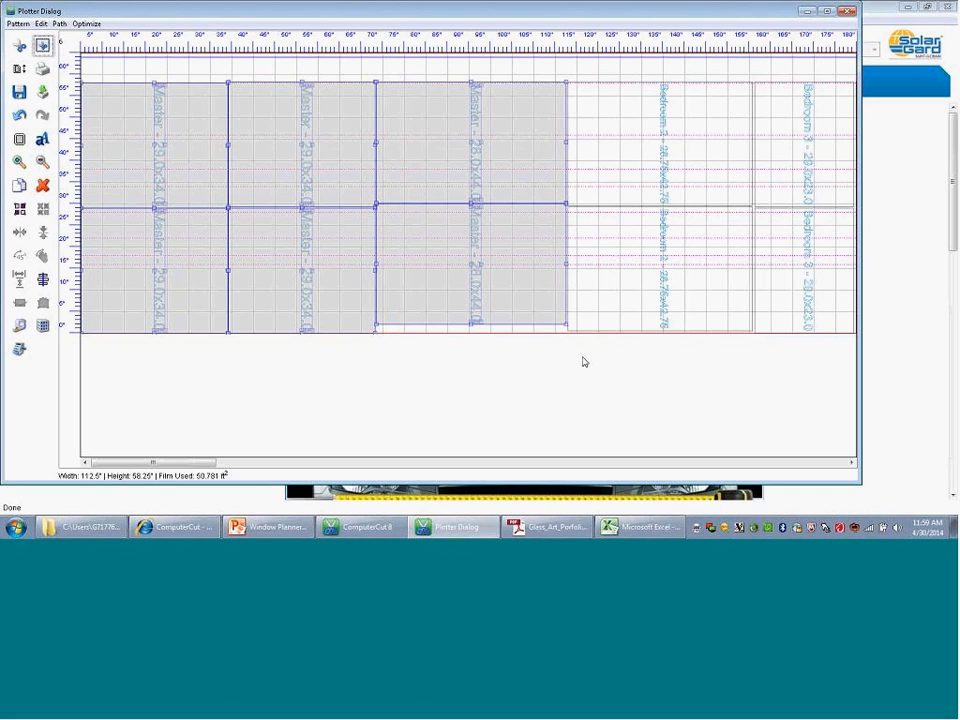
left_click(587, 72)
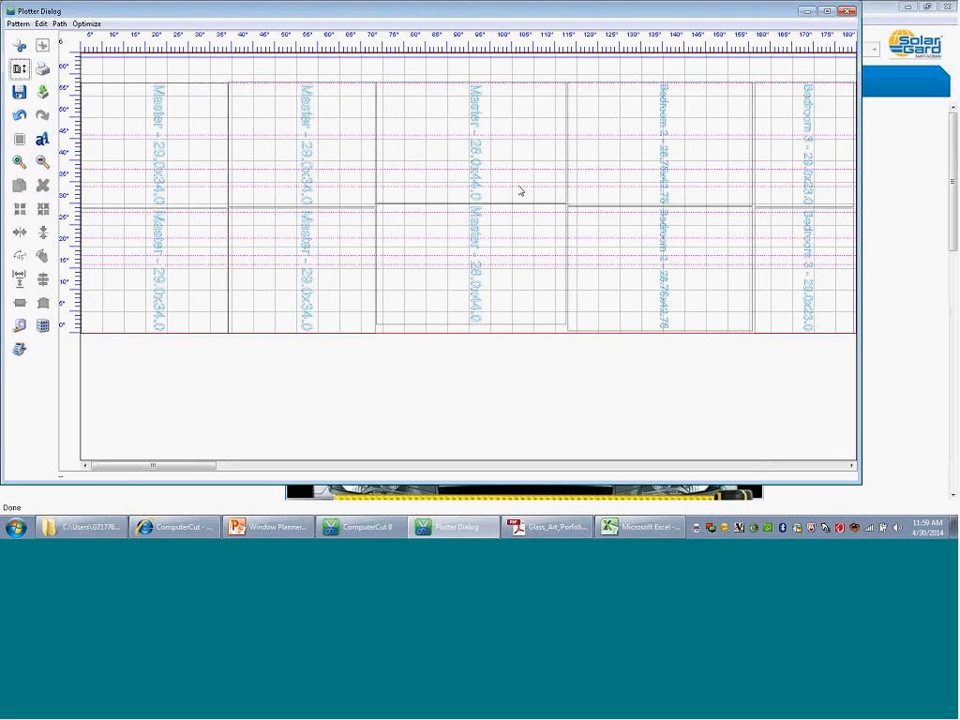
Step: Examine the selection of a block of Living Room patterns and of the four Bedroom 4 patterns in the layout
left_click(467, 190)
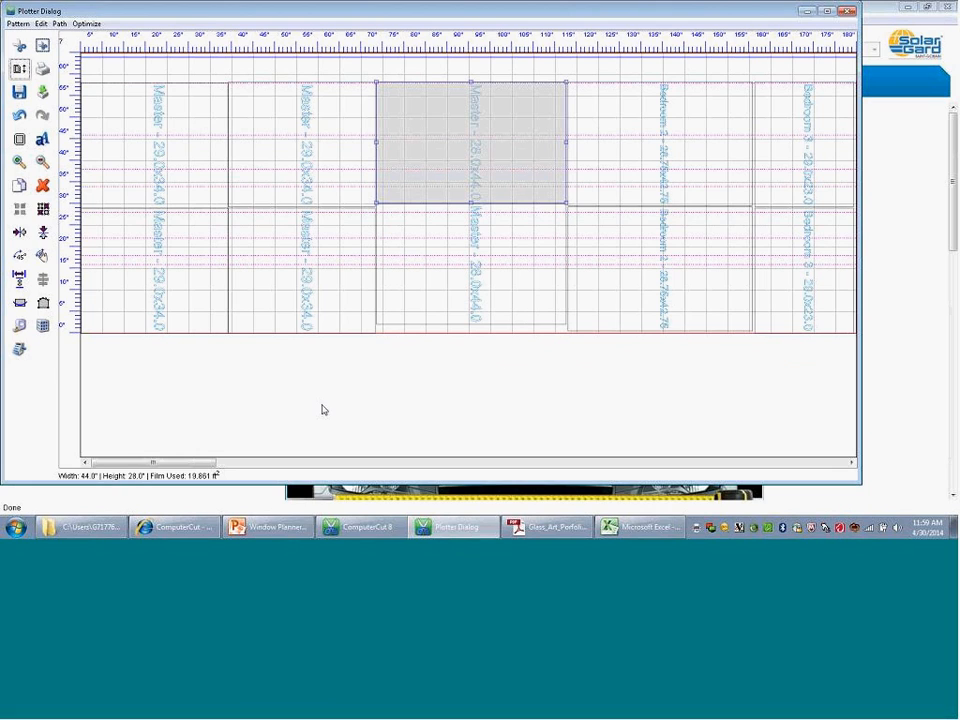
left_click(297, 463)
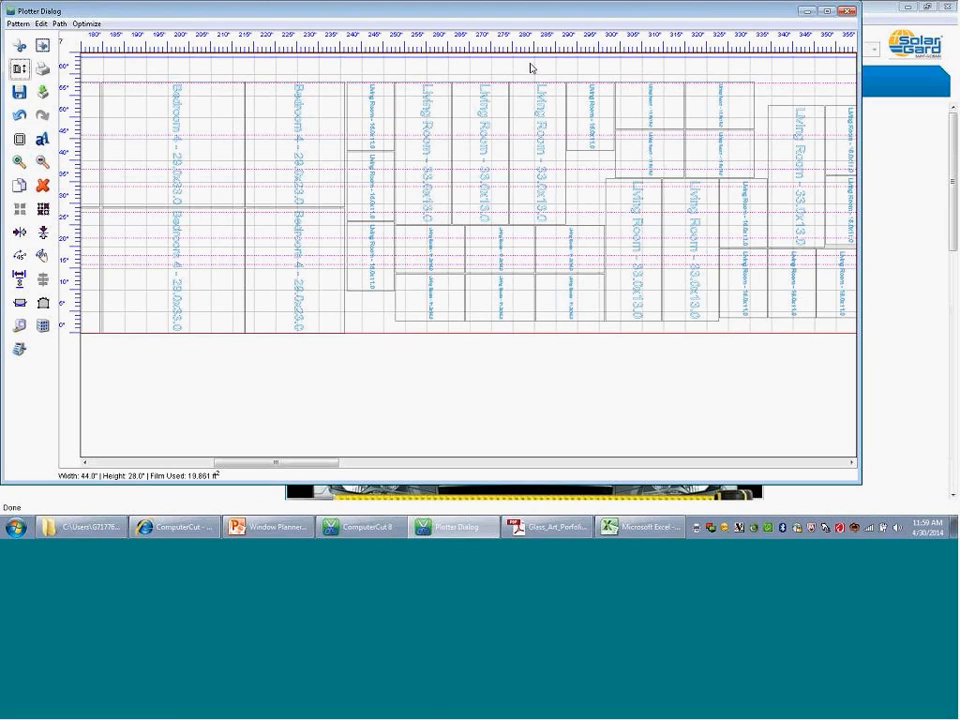
left_click_drag(617, 68, 604, 411)
left_click_drag(591, 400, 344, 388)
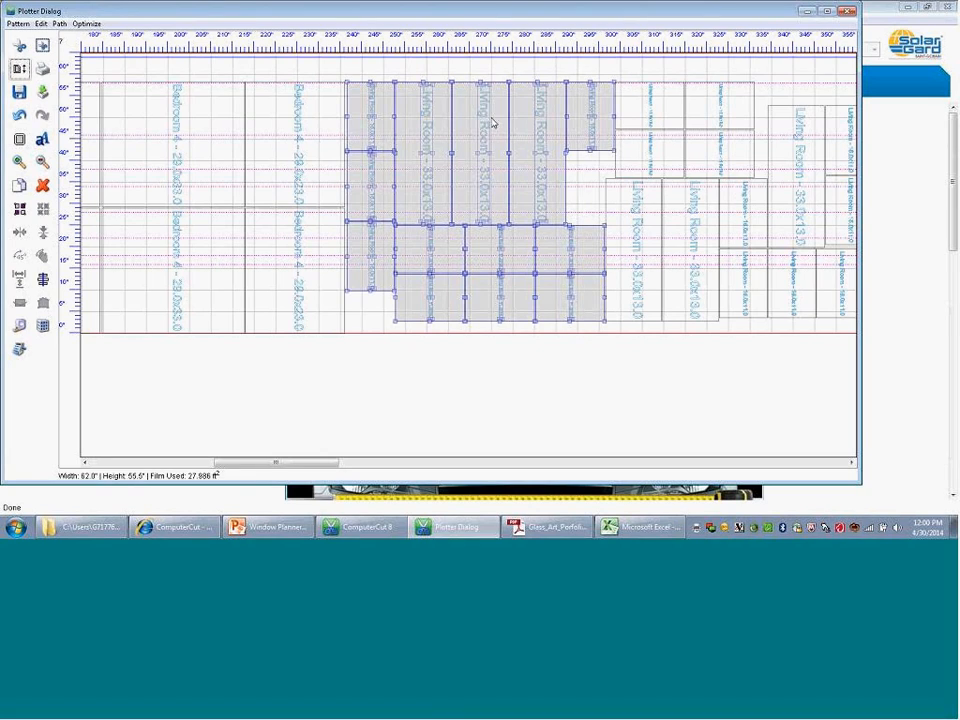
left_click(325, 66)
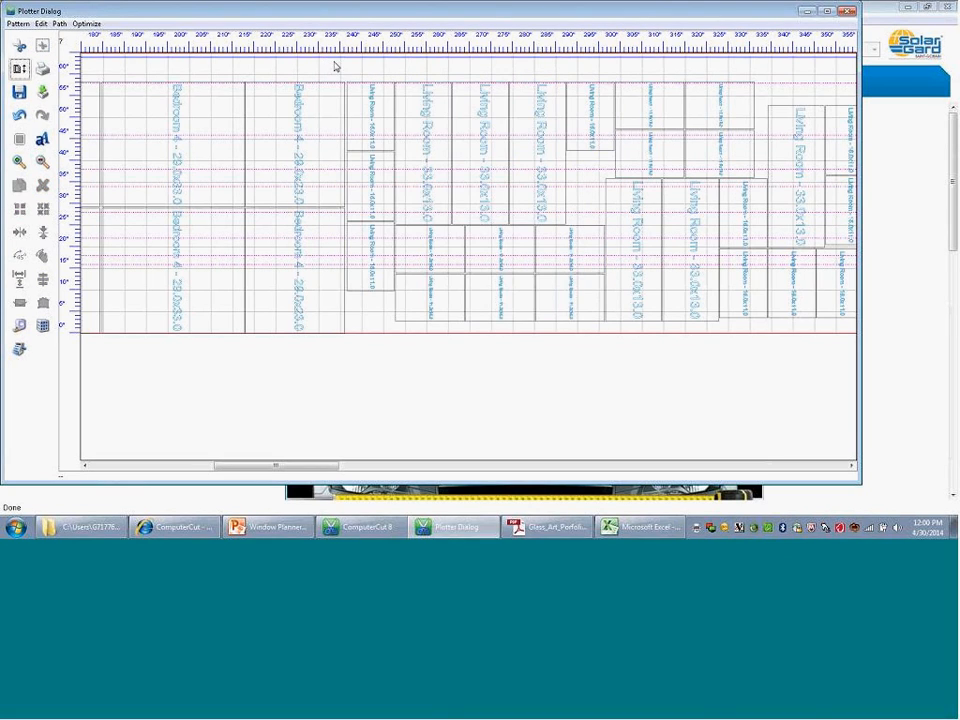
left_click_drag(366, 66, 96, 379)
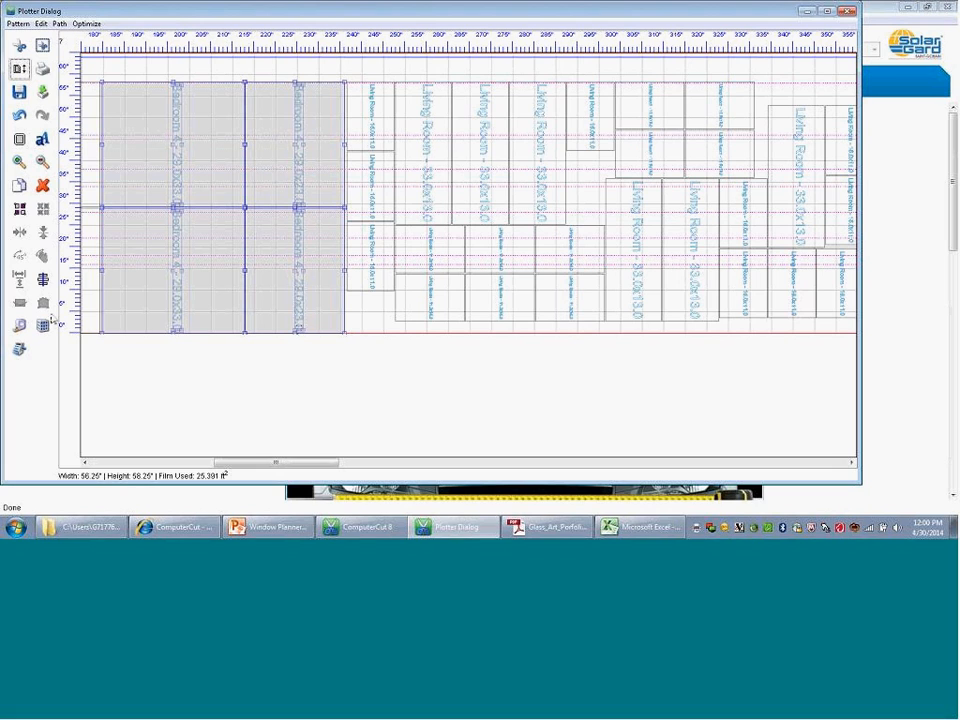
Step: Reapply the window layout from the Window Planner and enter the customer's surname as the job name
left_click(43, 326)
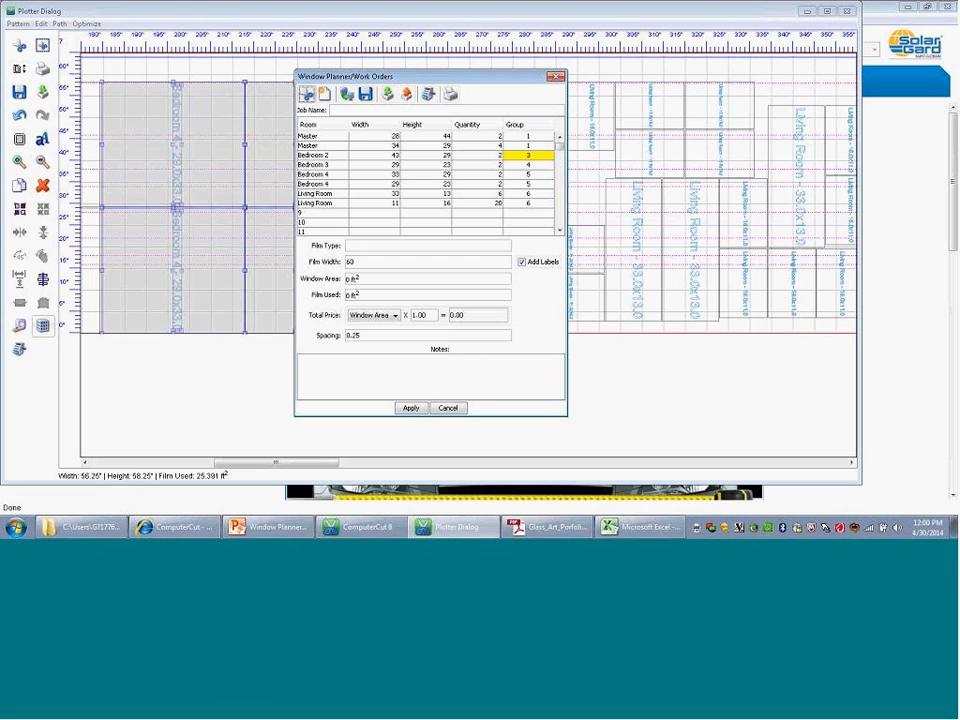
left_click(410, 408)
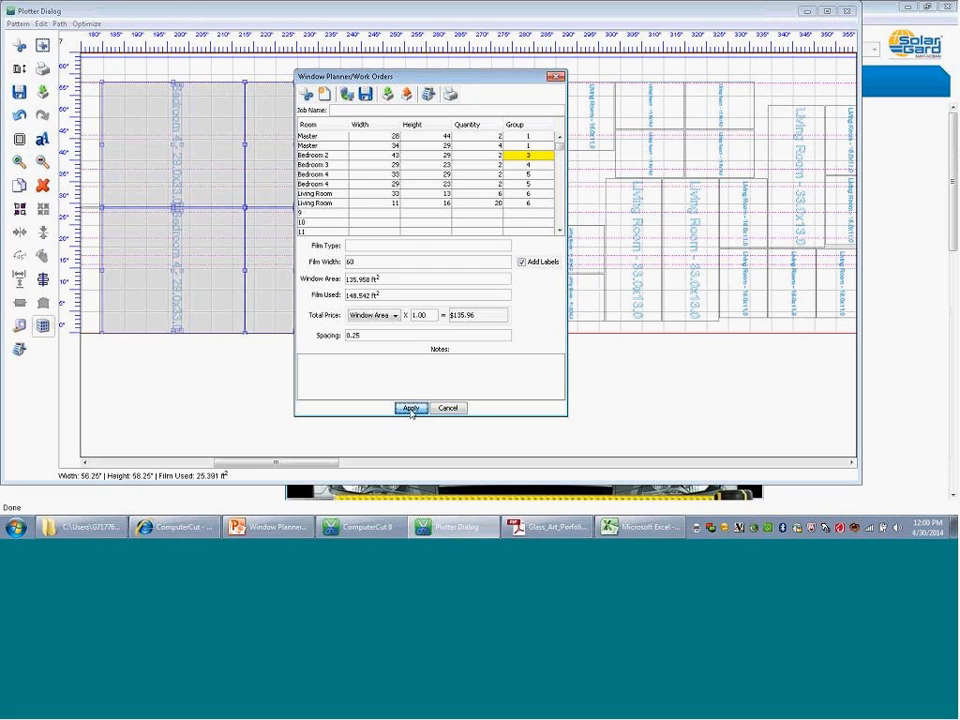
left_click(340, 110)
type("Mike")
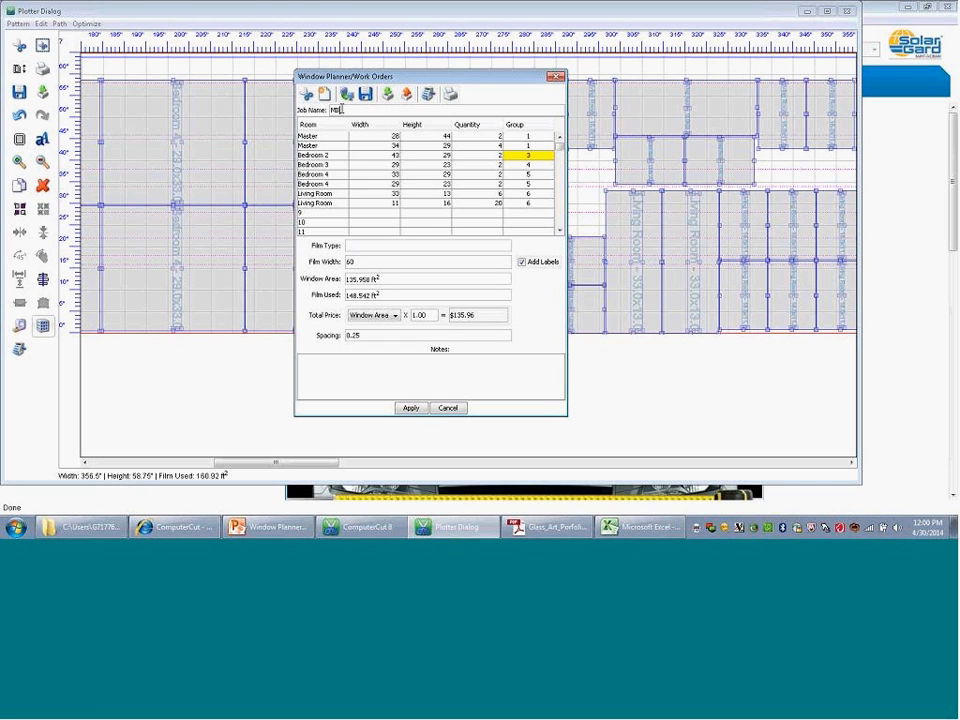
key("BackSpace")
key("BackSpace")
key("BackSpace")
type("iler")
Step: Set the work order's film type to Silver and add the note "Call customer coming. Brind laddar."
left_click(359, 247)
type("Silver")
left_click(334, 359)
type("Call customer coming.")
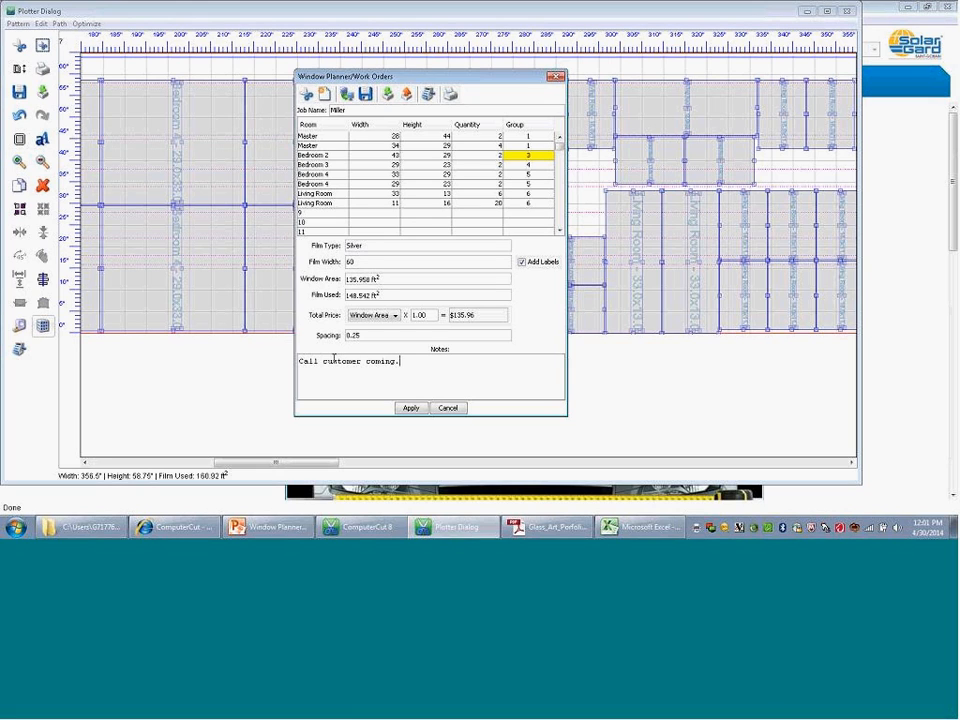
type(" Brind laddar.")
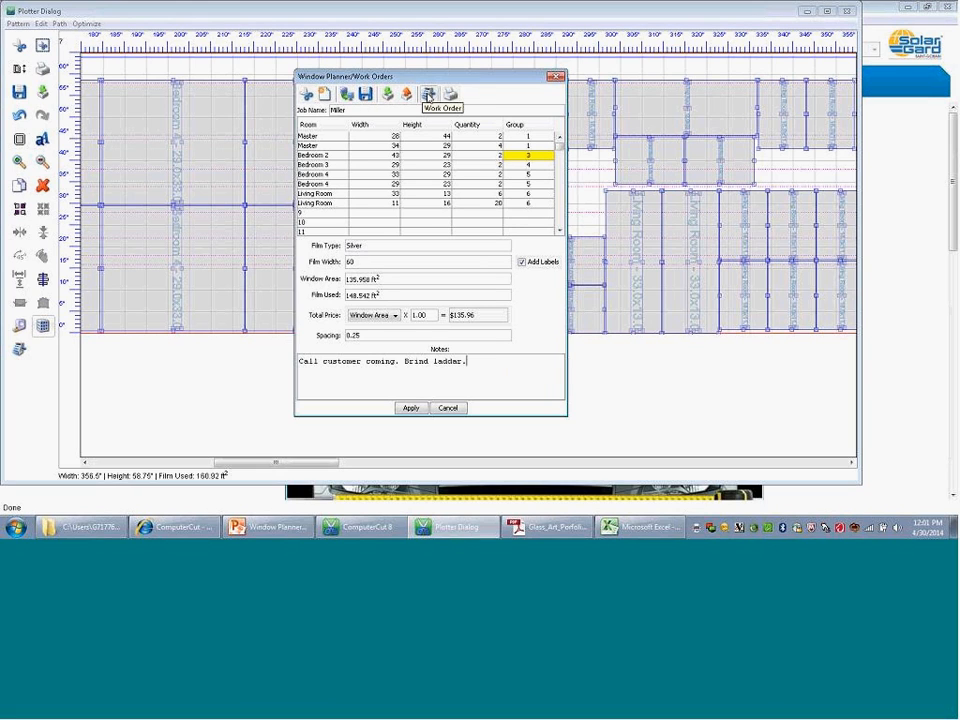
Step: Switch to the work orders on the ComputerCut member site and include Room and Quantity in the invoice data for Window Planner Demo
left_click(428, 94)
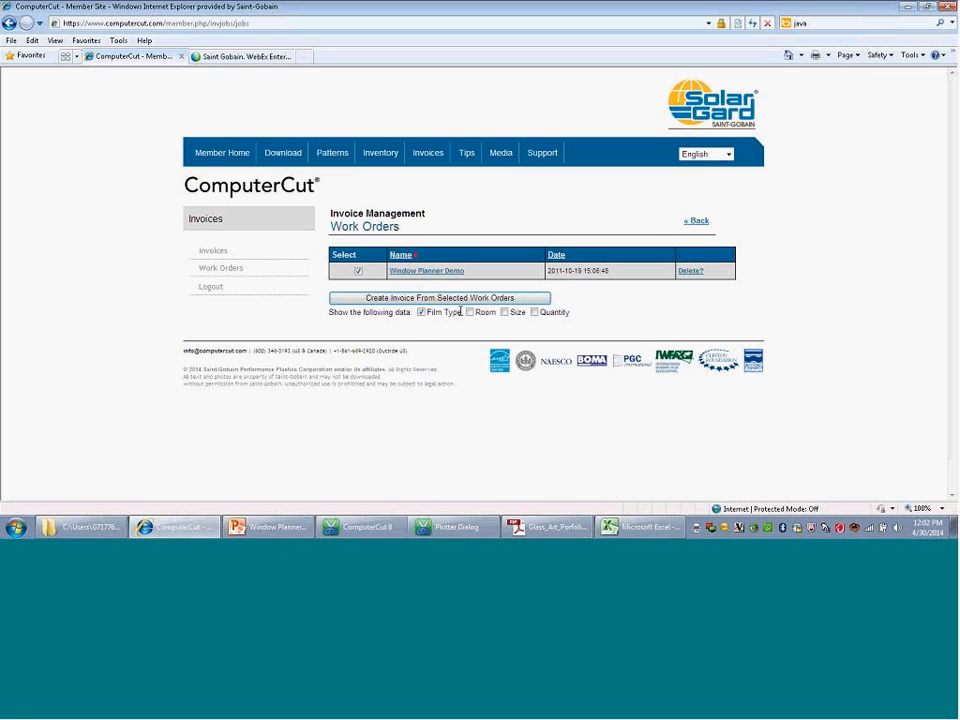
left_click(470, 312)
left_click(534, 313)
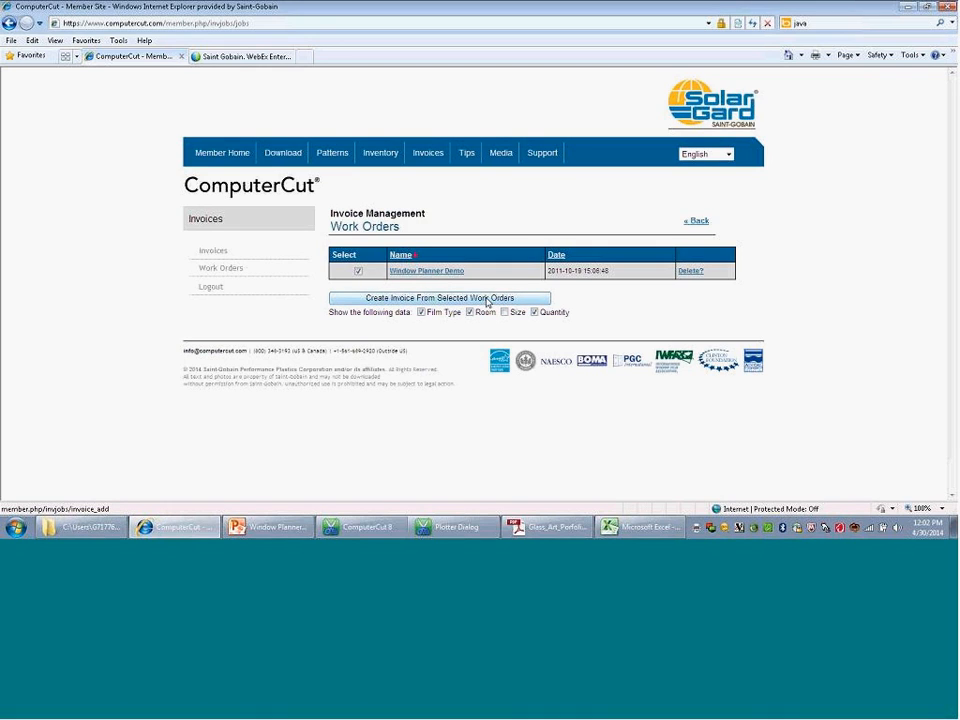
Step: Create an invoice from the selected Window Planner Demo work order and review its line items from the billing header to the total
left_click(488, 303)
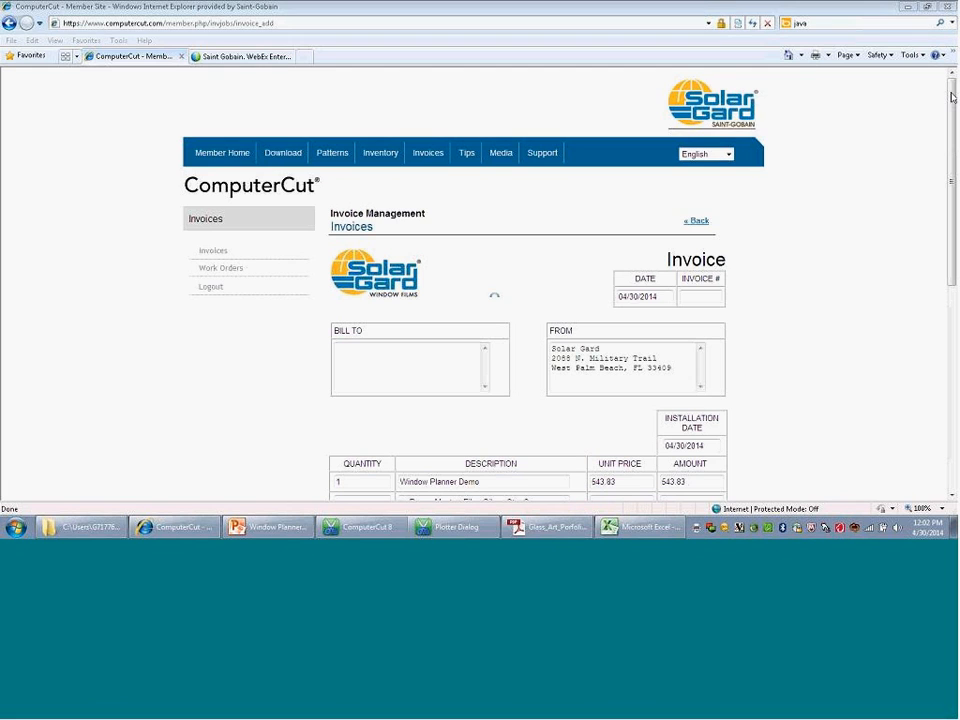
left_click_drag(951, 96, 936, 257)
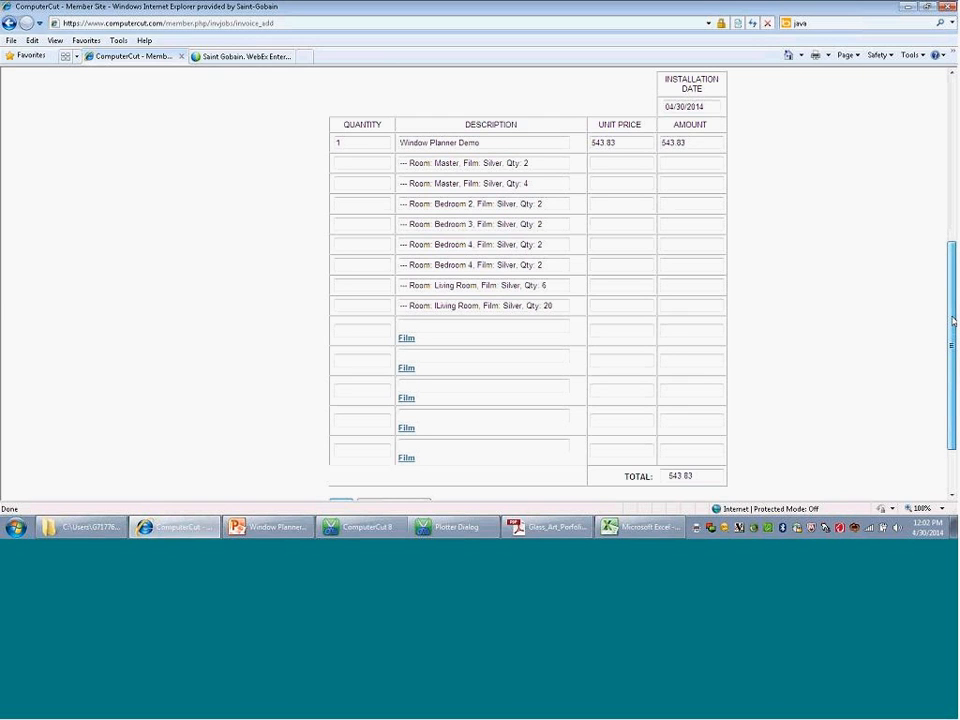
mouse_move(952, 320)
left_mouse_down()
mouse_move(952, 364)
mouse_move(954, 338)
left_mouse_up()
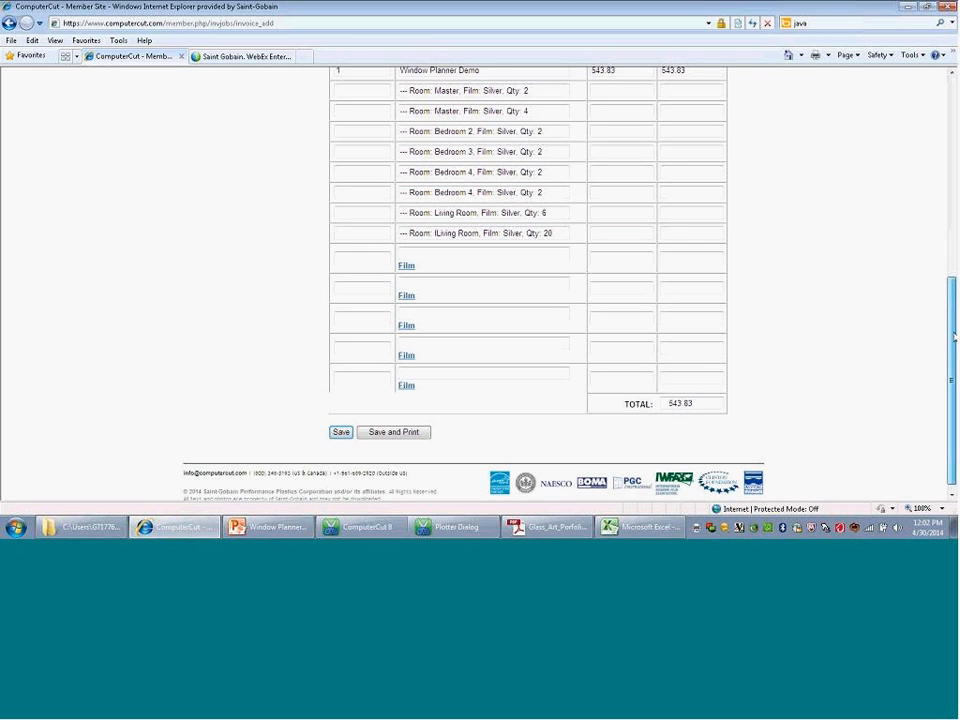
scroll(935, 197, "up", 3)
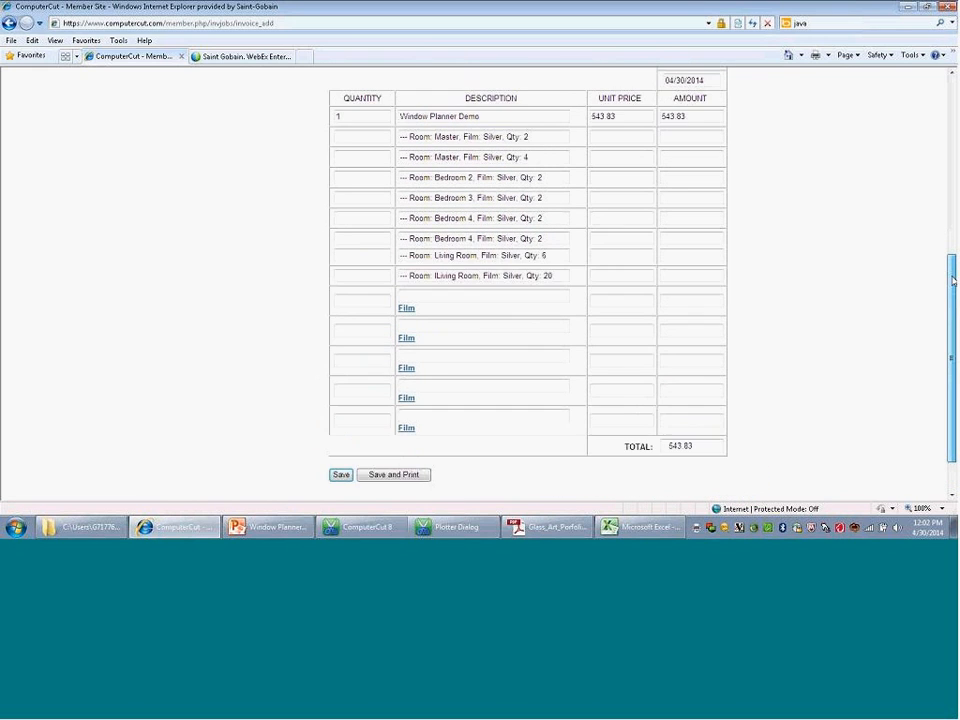
scroll(935, 197, "up", 4)
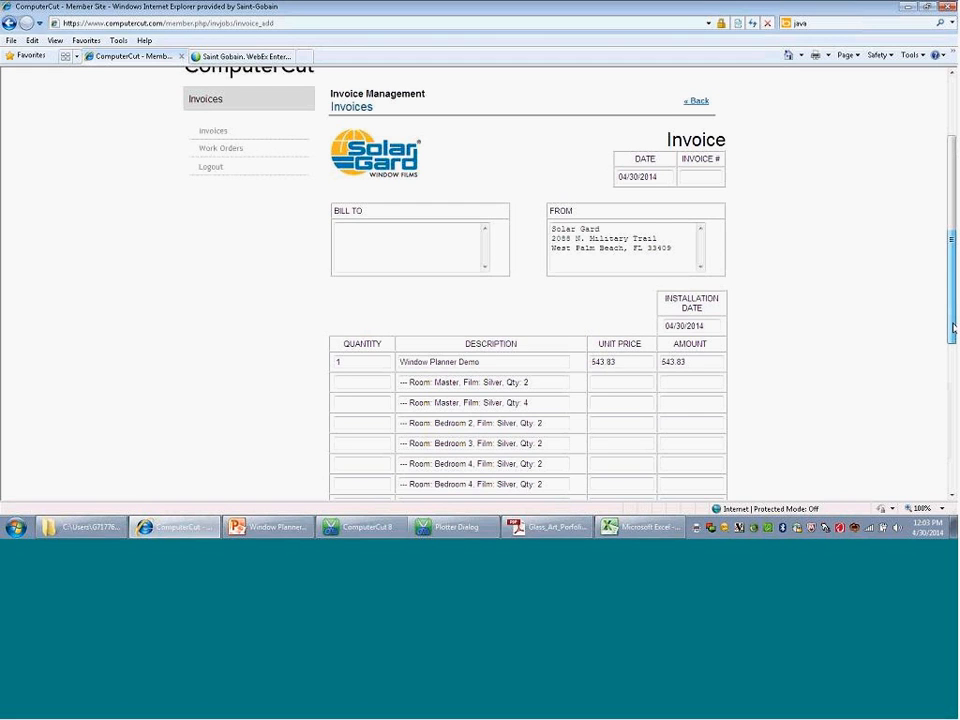
left_click_drag(953, 327, 953, 326)
scroll(946, 317, "up", 3)
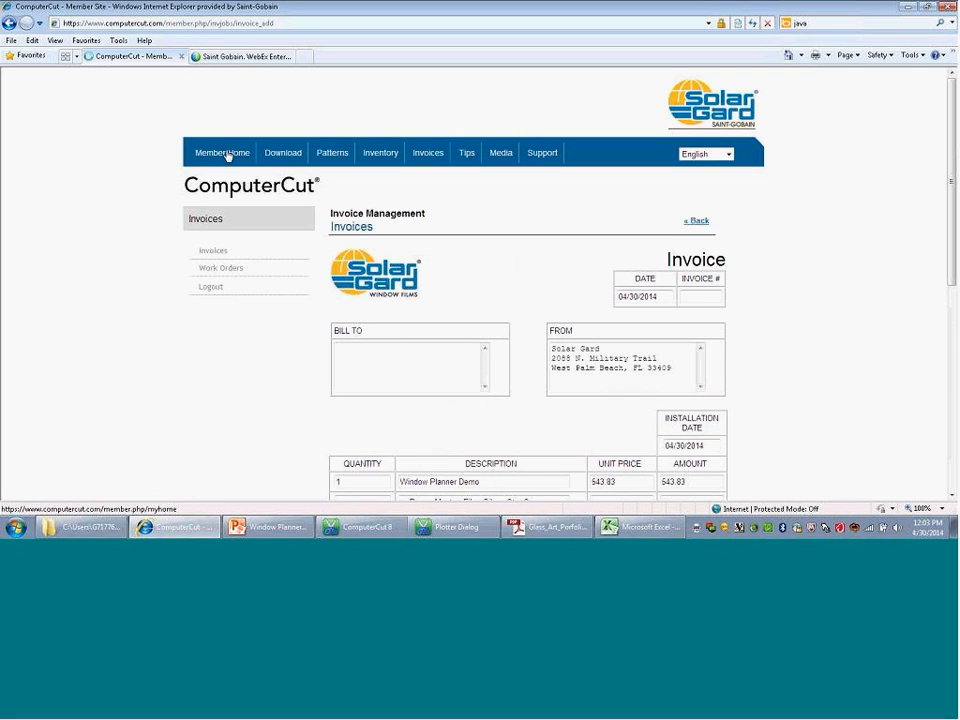
Step: Open the member account information from the member home page and examine the contact details and invoice logo settings
left_click(224, 153)
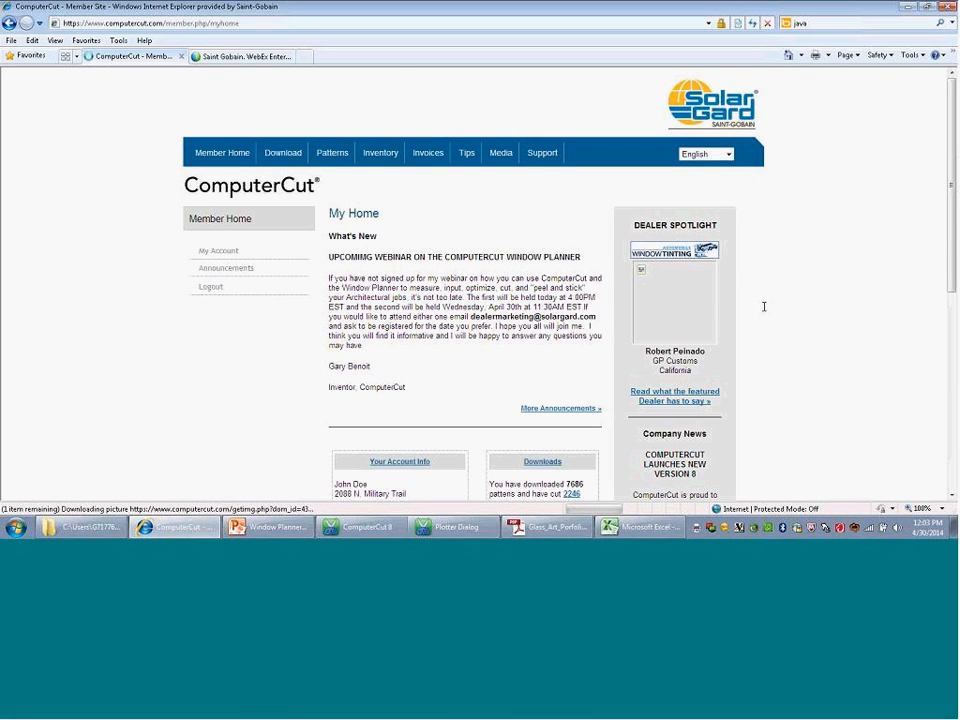
left_click(402, 463)
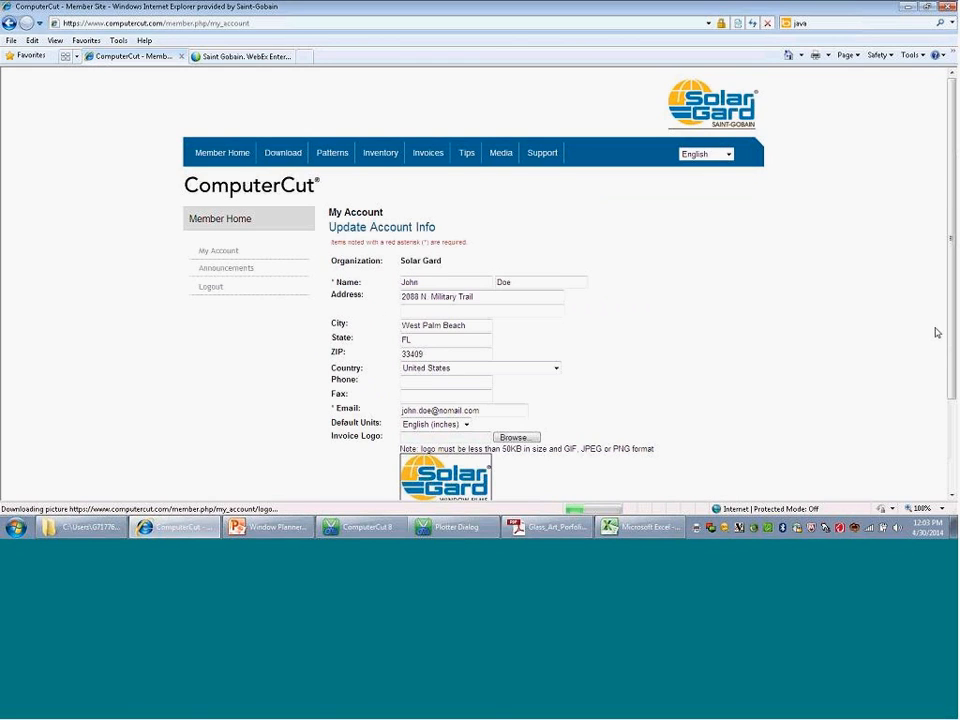
left_click_drag(953, 335, 951, 500)
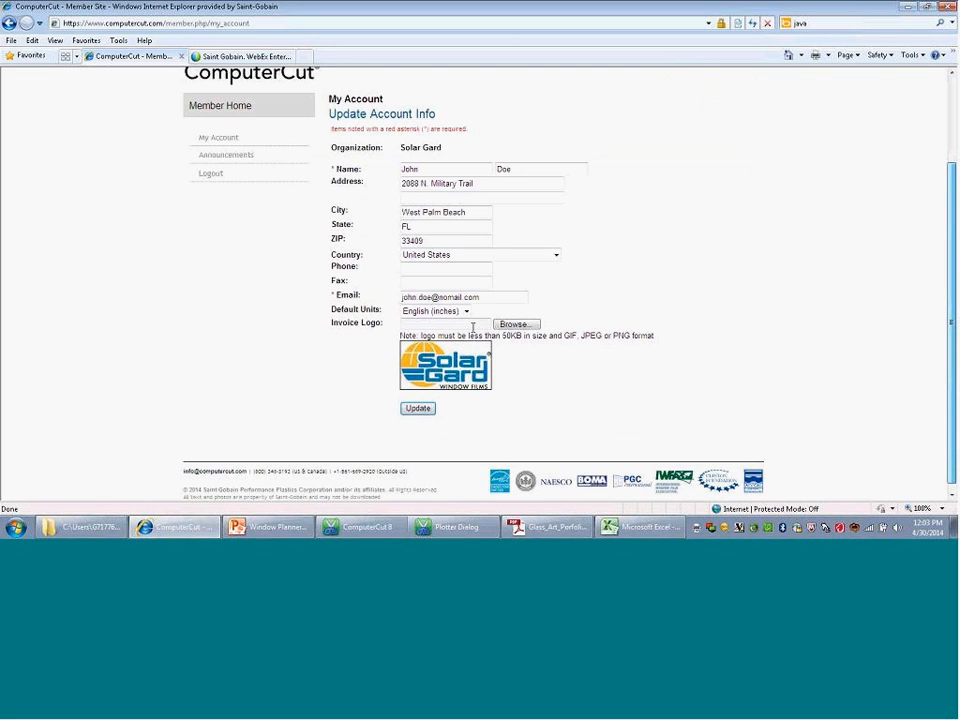
scroll(473, 328, "down", 1)
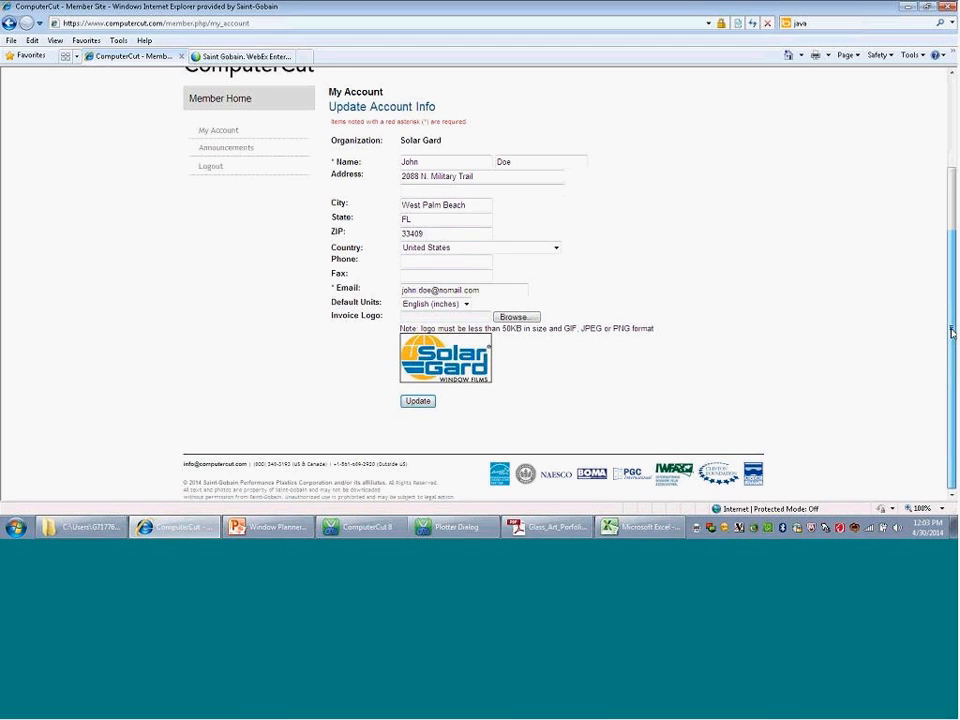
left_click_drag(952, 332, 952, 238)
Step: Return to ComputerCut's Plotter Dialog, and switch to the Window Planner webinar presentation in PowerPoint to start its slide show from slide 7
left_click(540, 519)
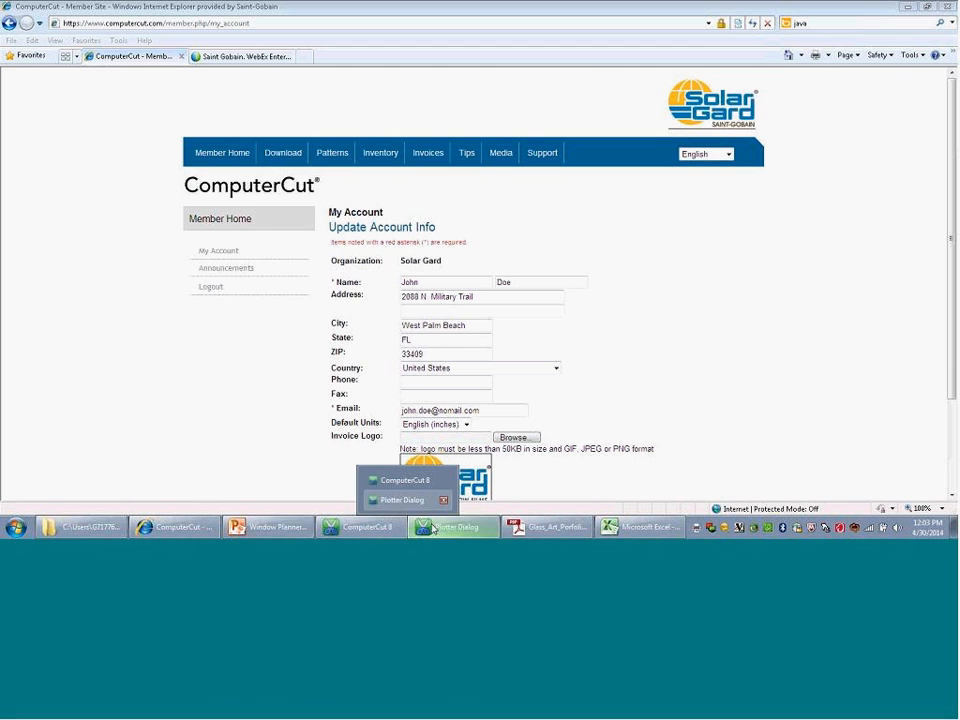
left_click(432, 529)
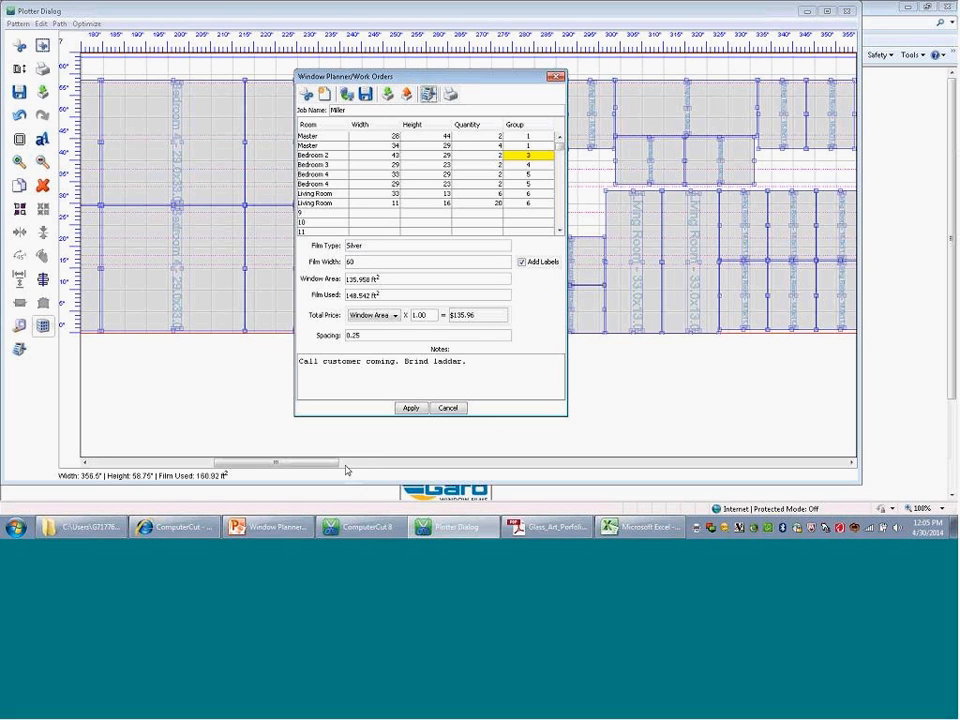
mouse_move(292, 532)
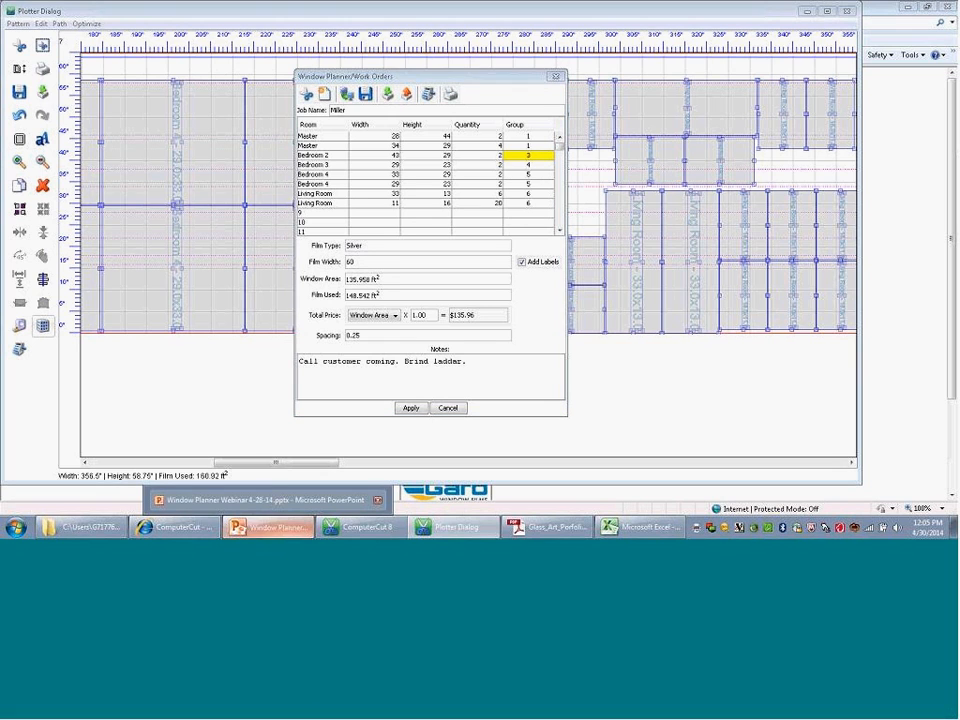
left_click(292, 532)
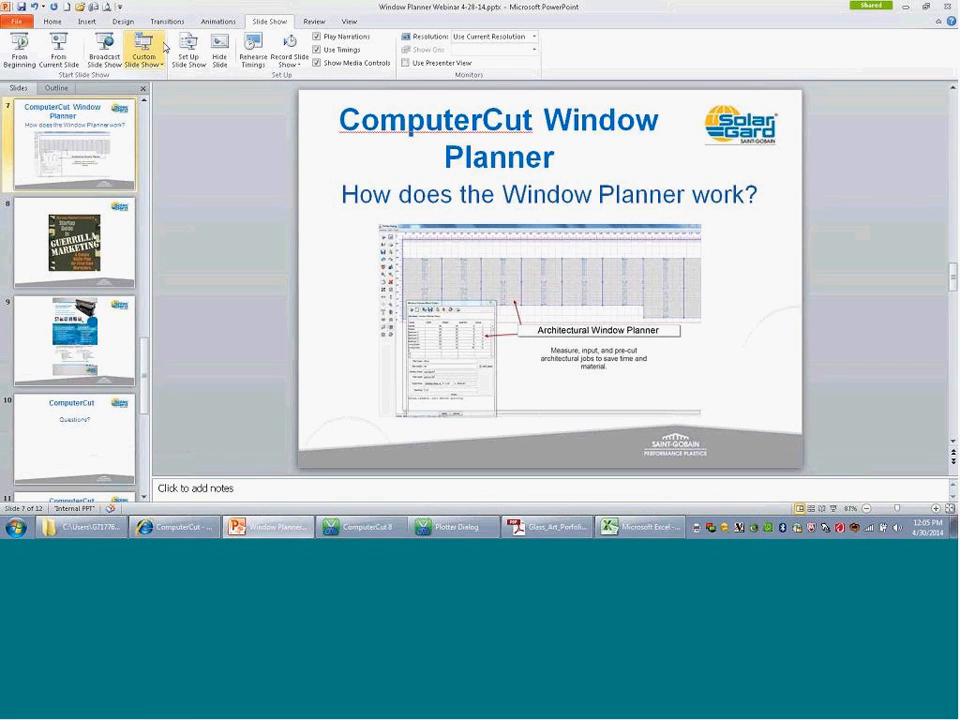
left_click(70, 45)
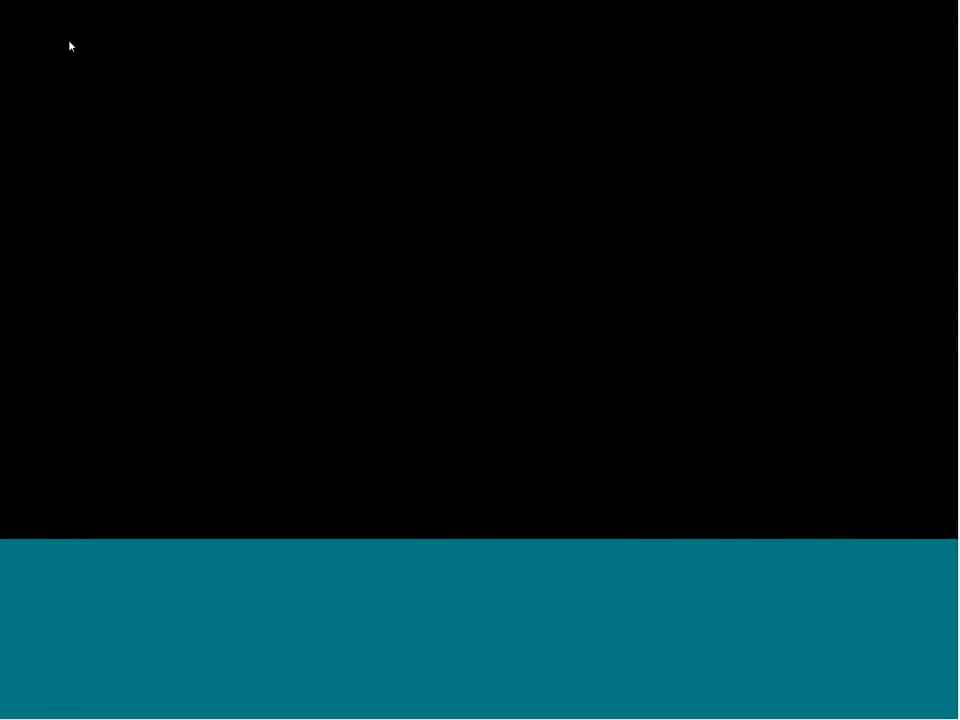